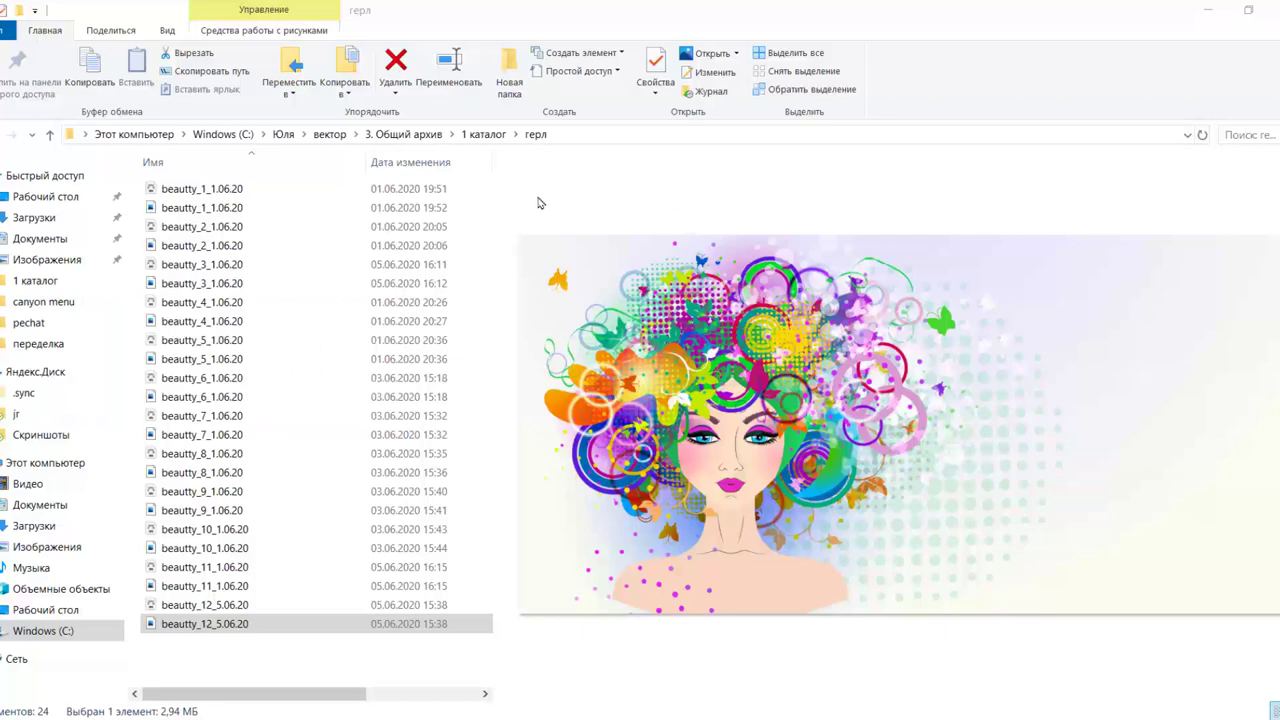
Preview the girl images from beautty_1_1.06.20 down through beautty_12_5.06.20.
click(205, 210)
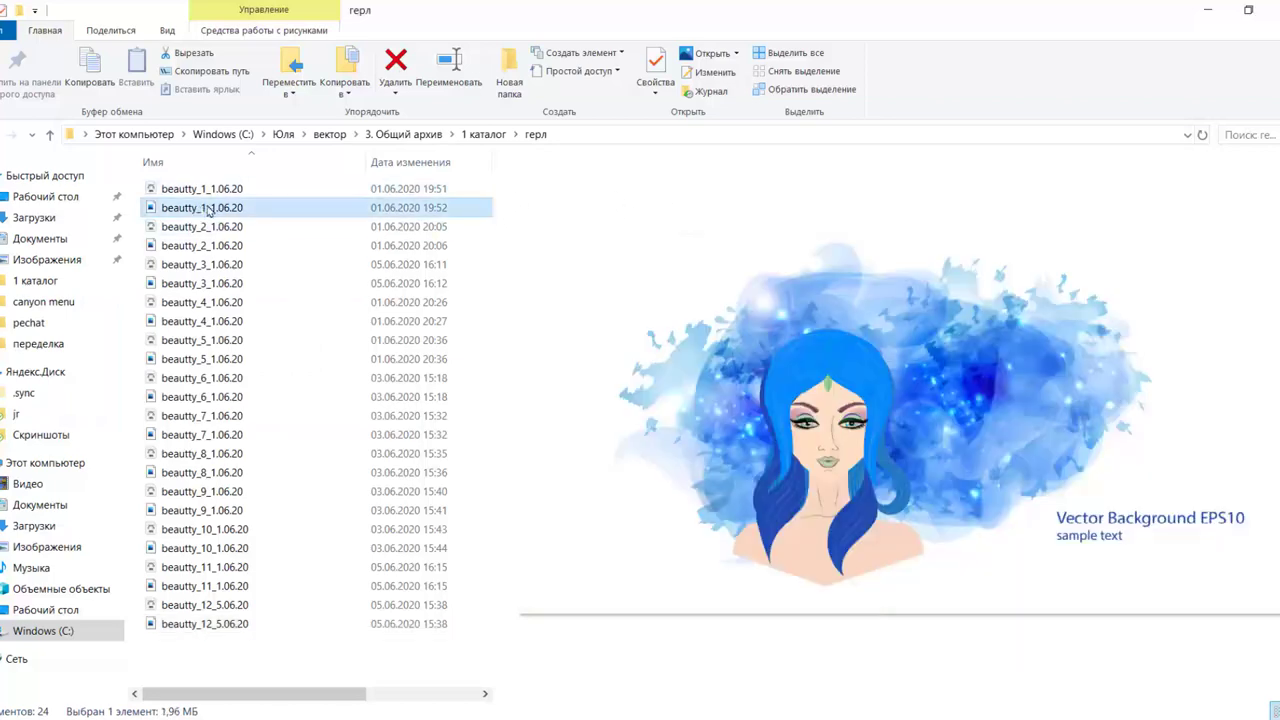
click(190, 358)
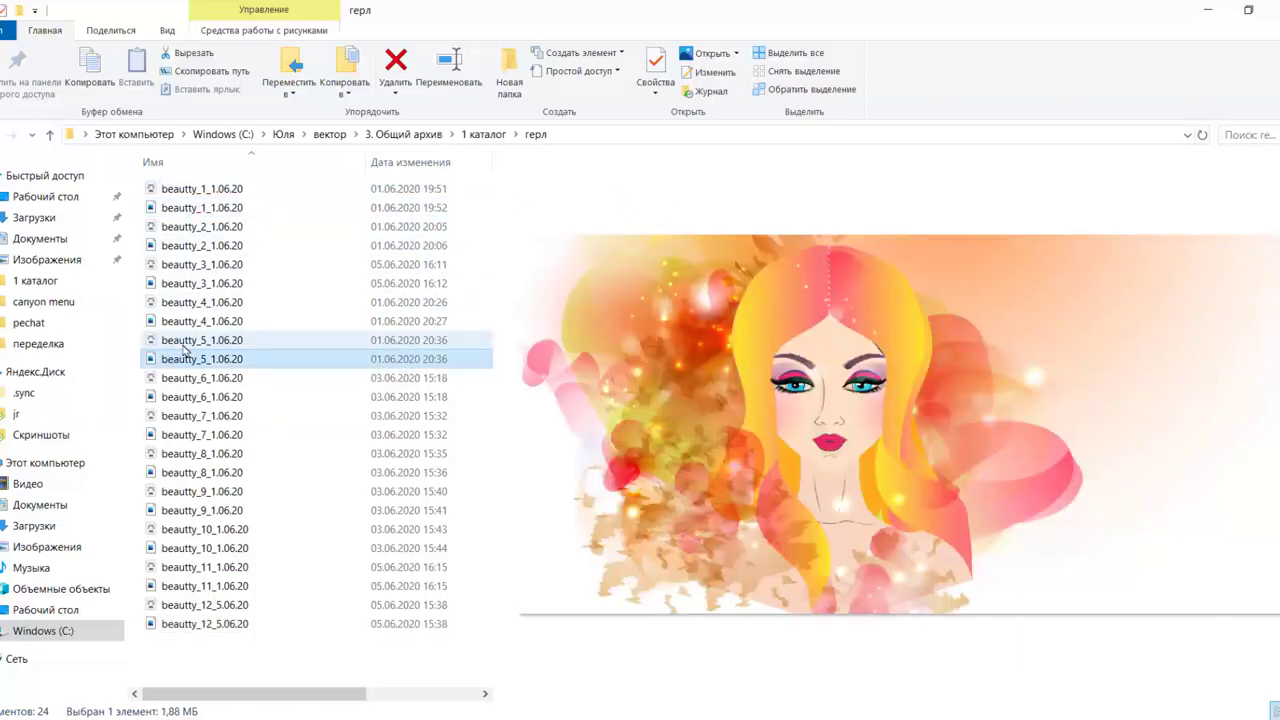
click(180, 473)
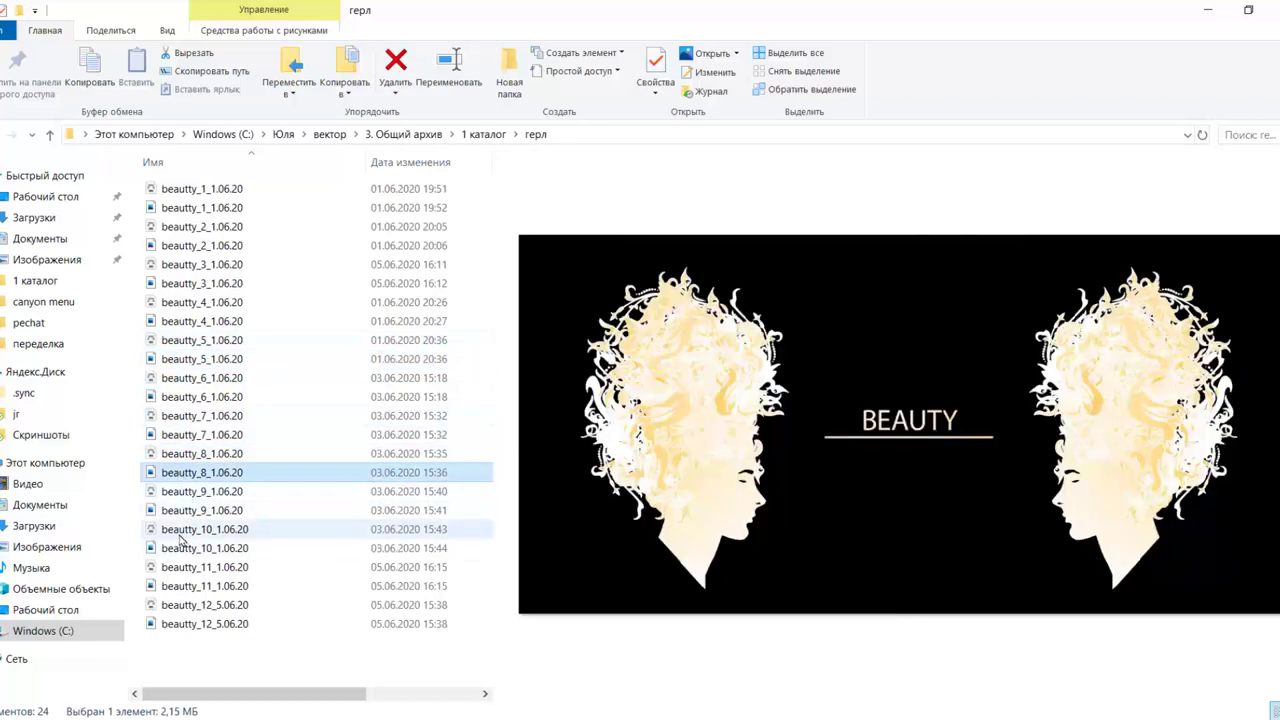
click(181, 531)
click(180, 548)
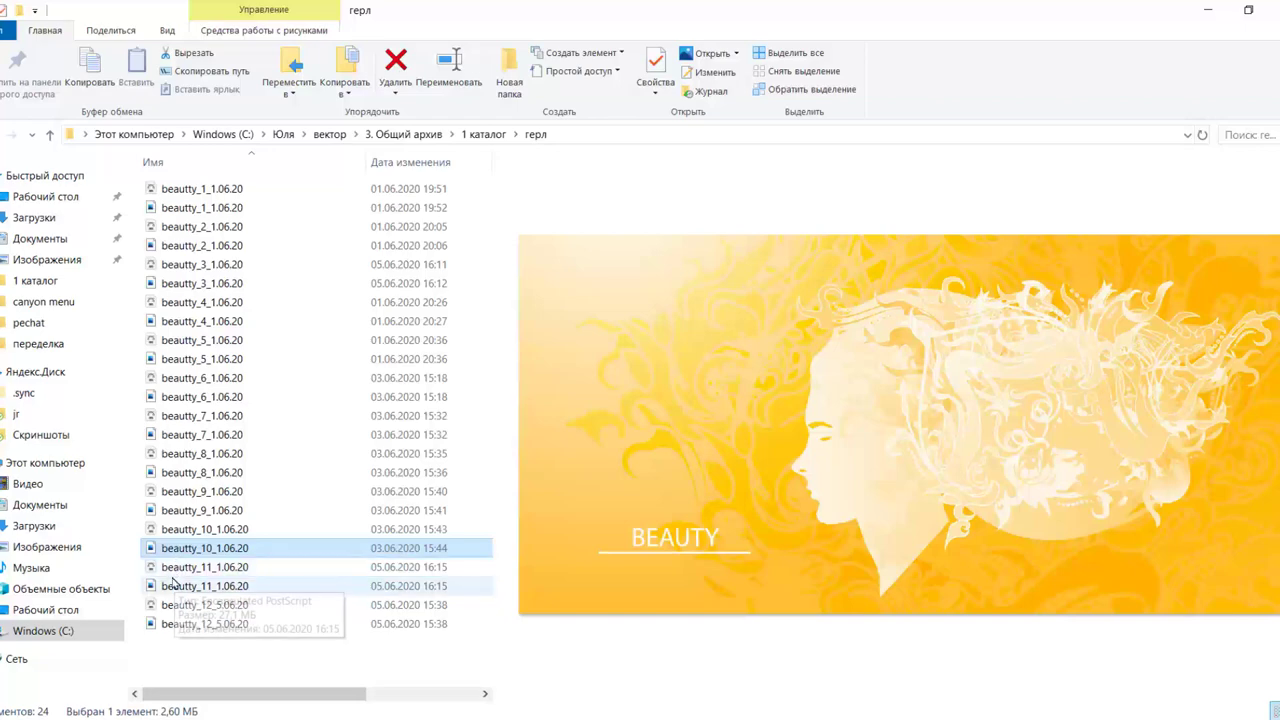
click(172, 585)
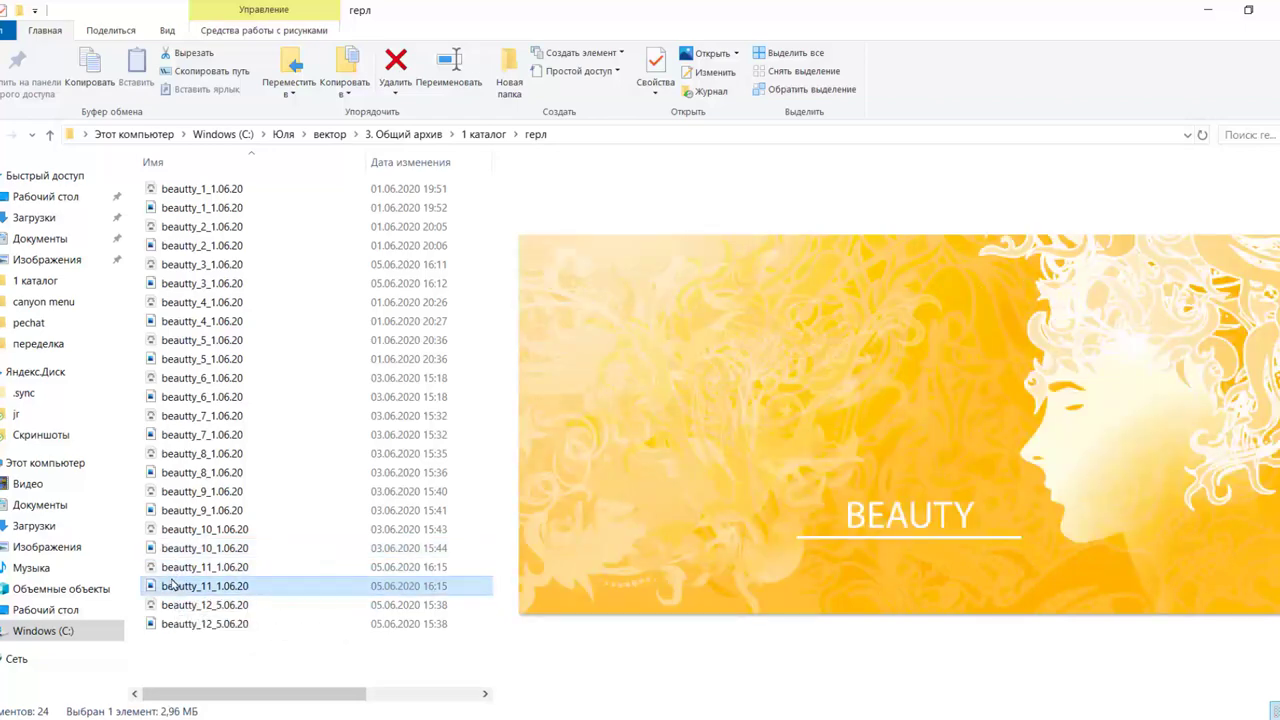
click(167, 623)
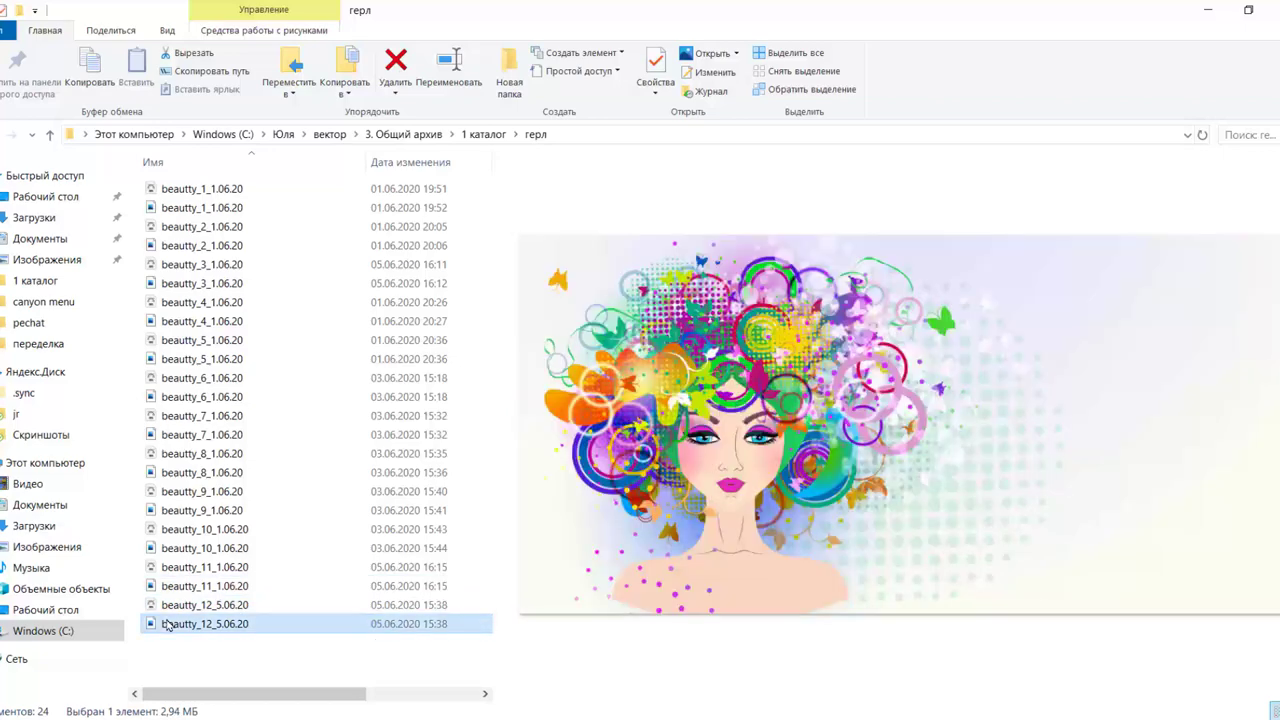
Compare the green-haired beautty_3 and blue-haired beautty_2 and beautty_1 images, ending on beautty_1_1.06.20.
click(176, 284)
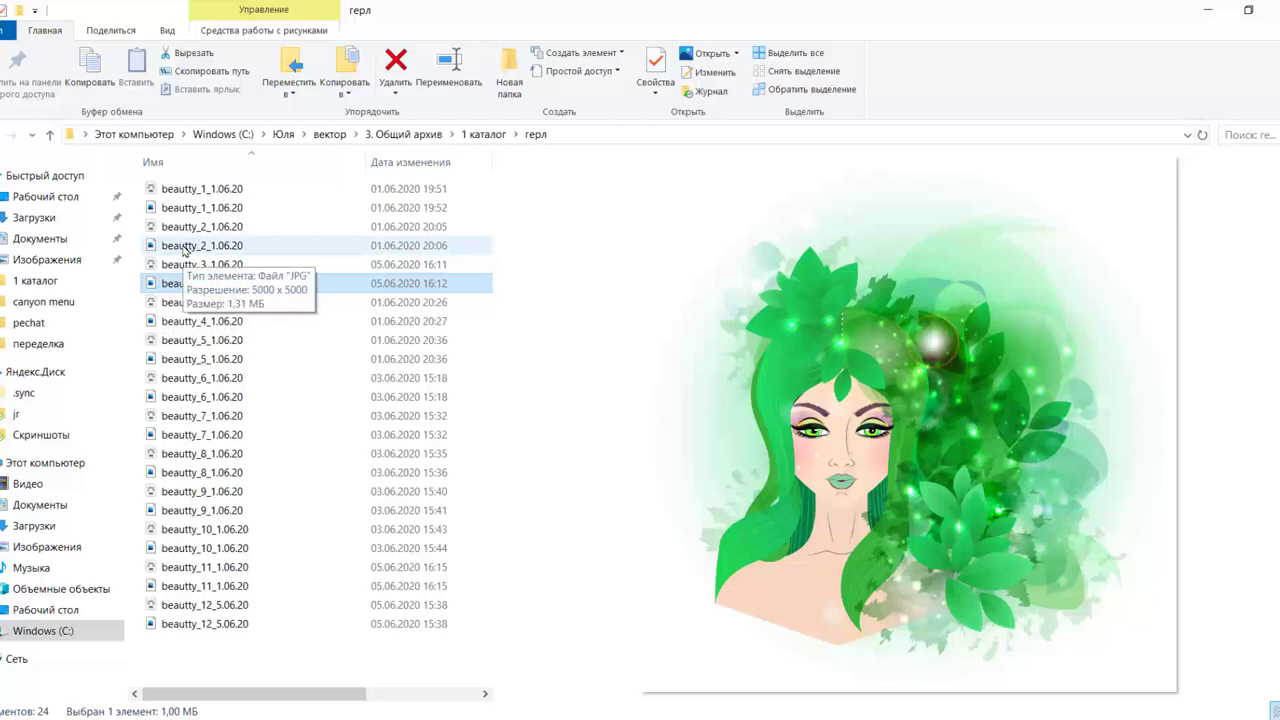
click(184, 248)
click(175, 212)
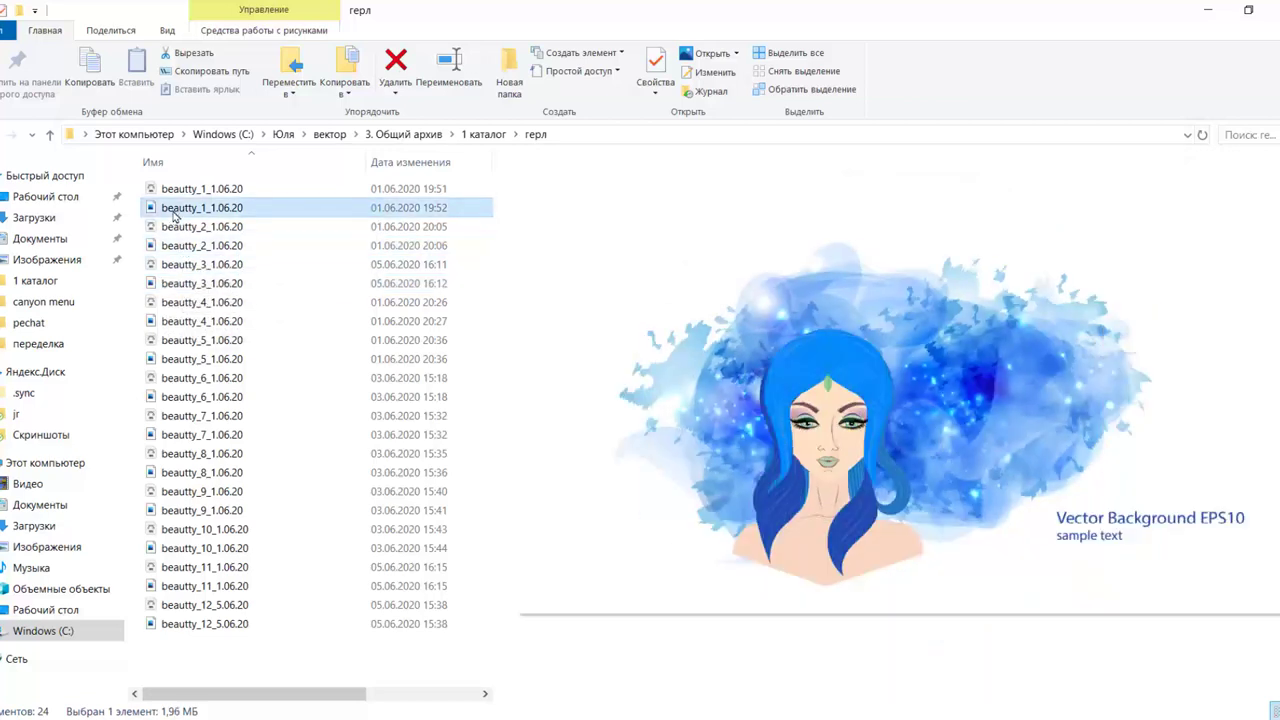
click(174, 250)
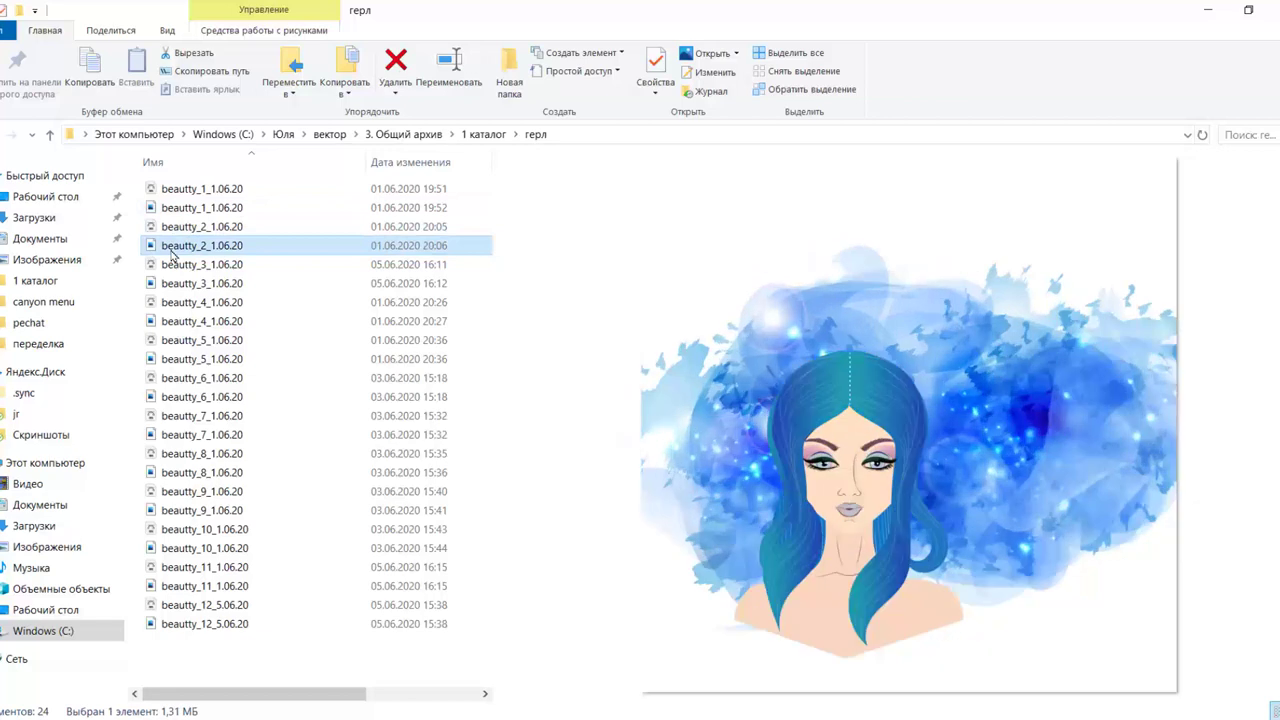
click(180, 210)
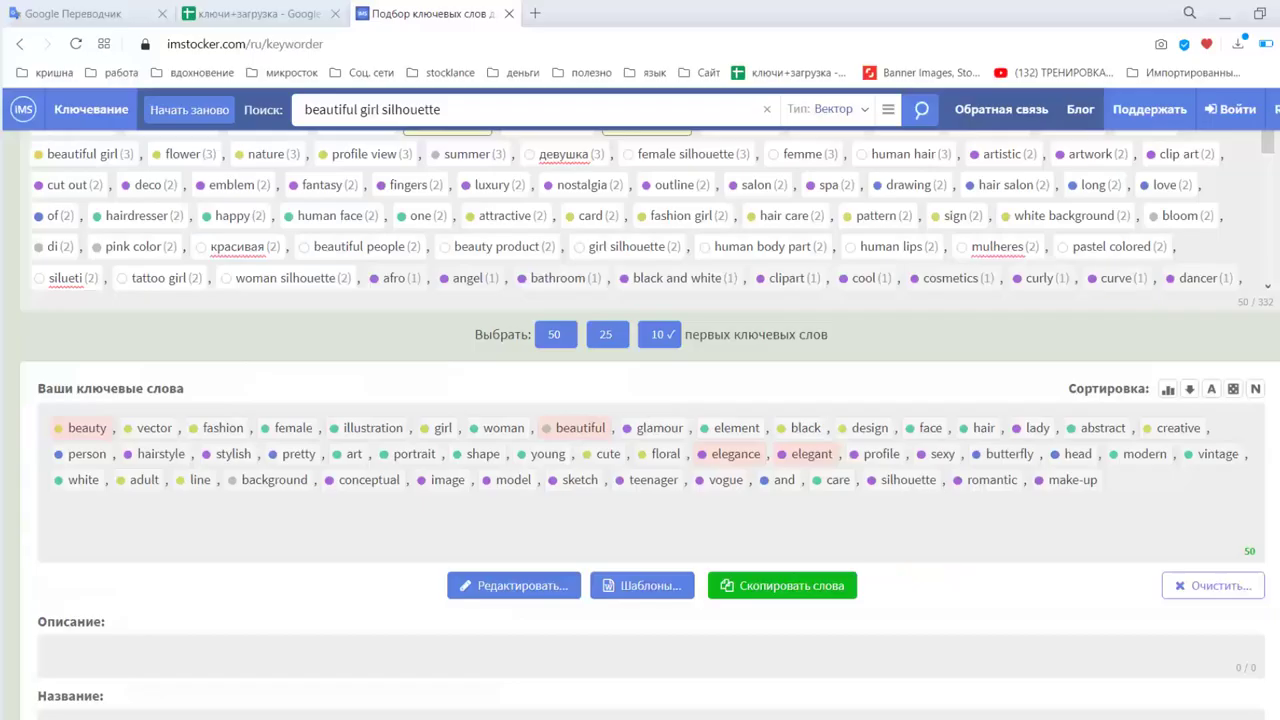
Keep the keyworder's content type on Вектор (Vector), then switch to Google Translate.
scroll(188, 364, up, 5)
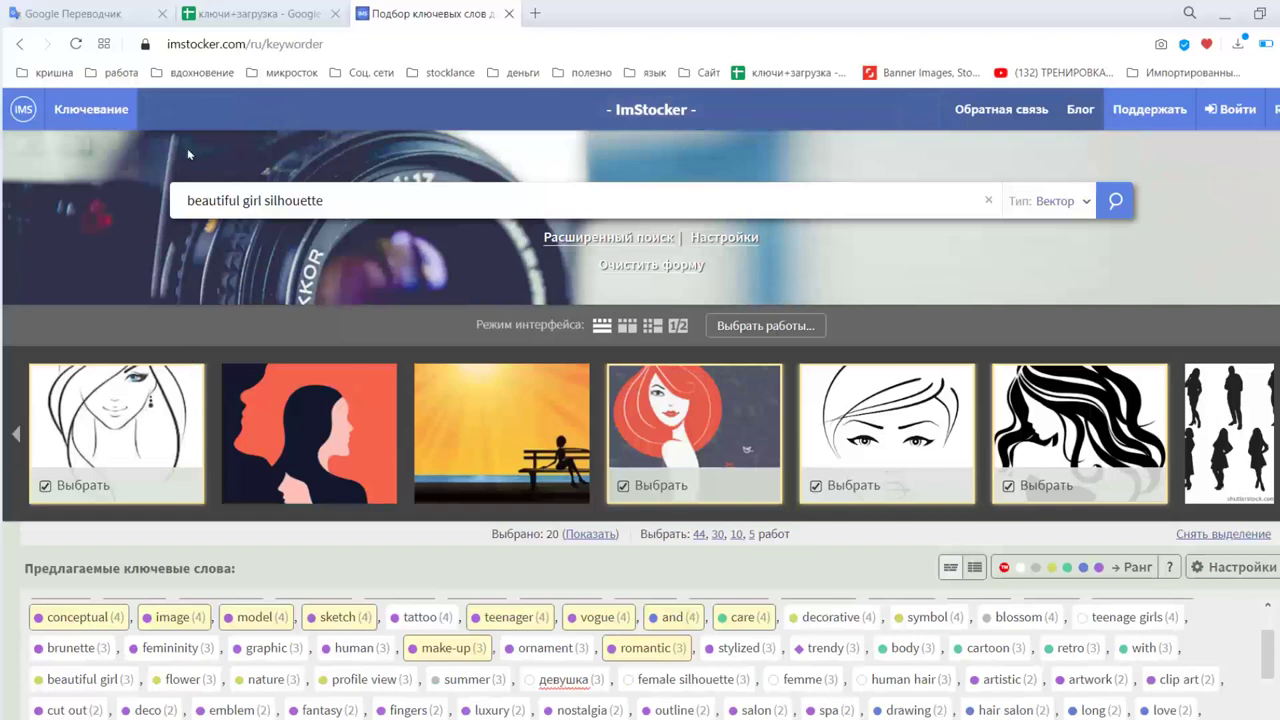
drag(168, 44, 351, 44)
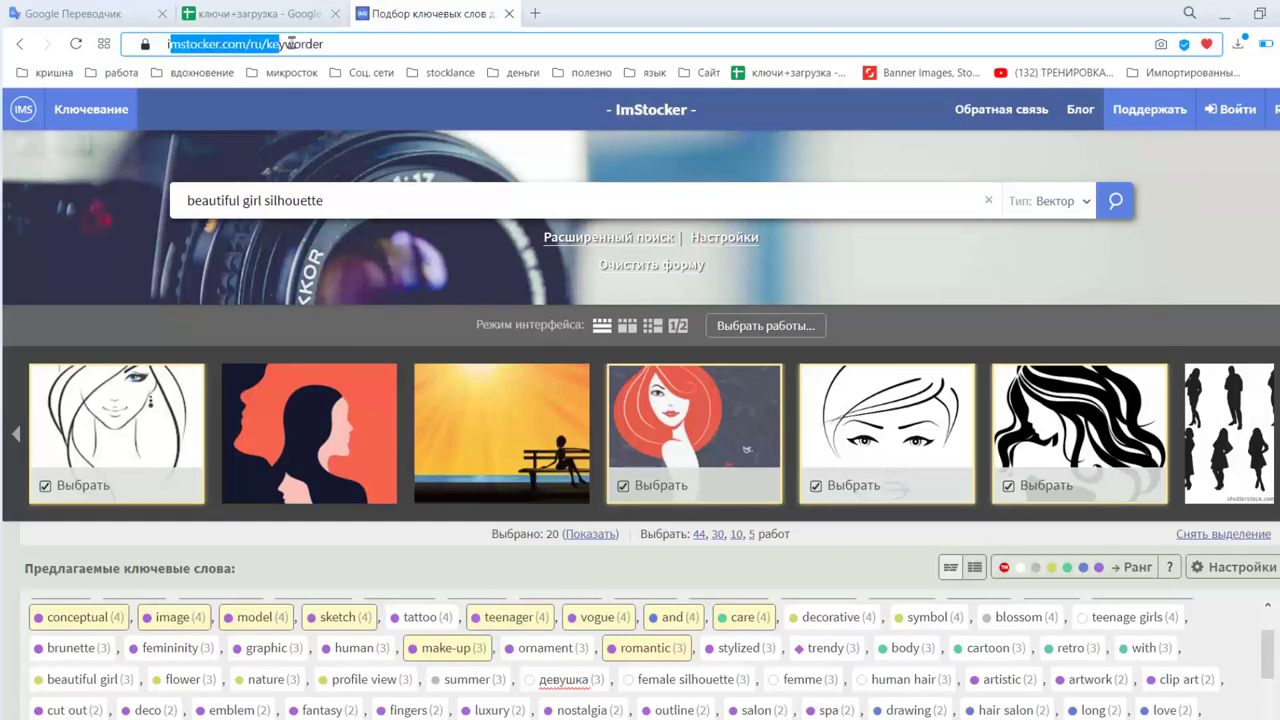
click(351, 44)
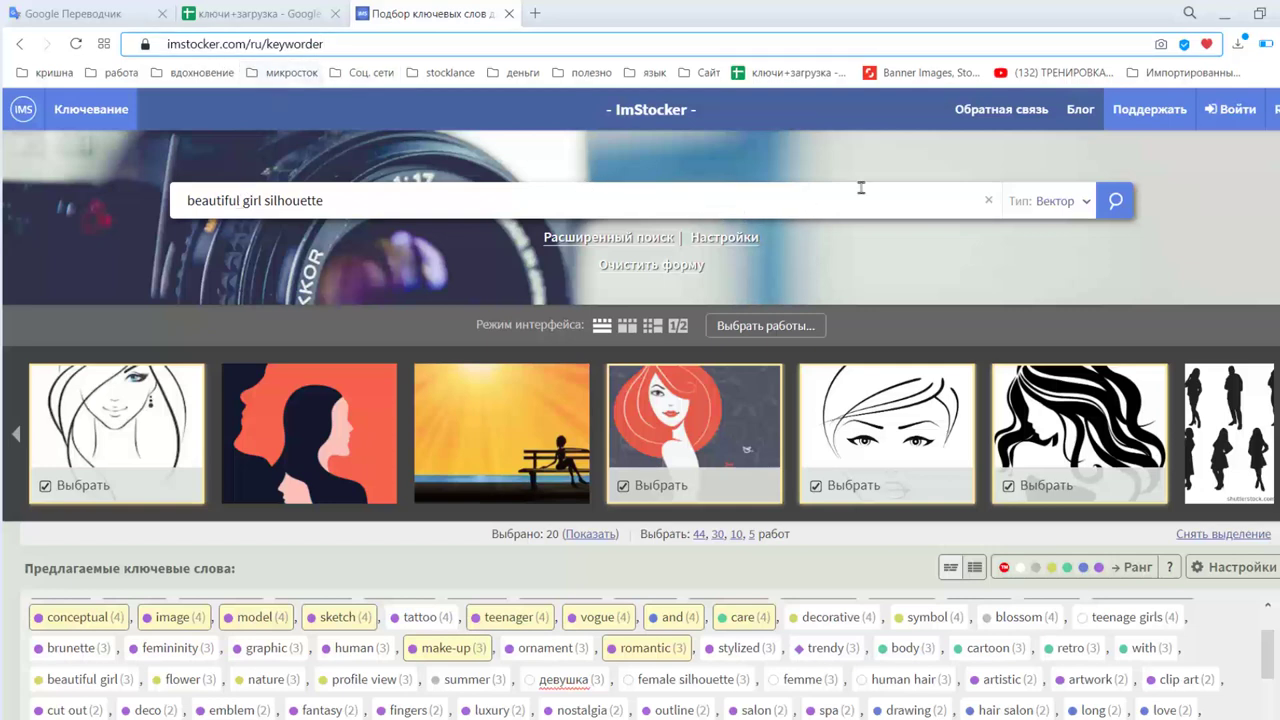
click(1087, 208)
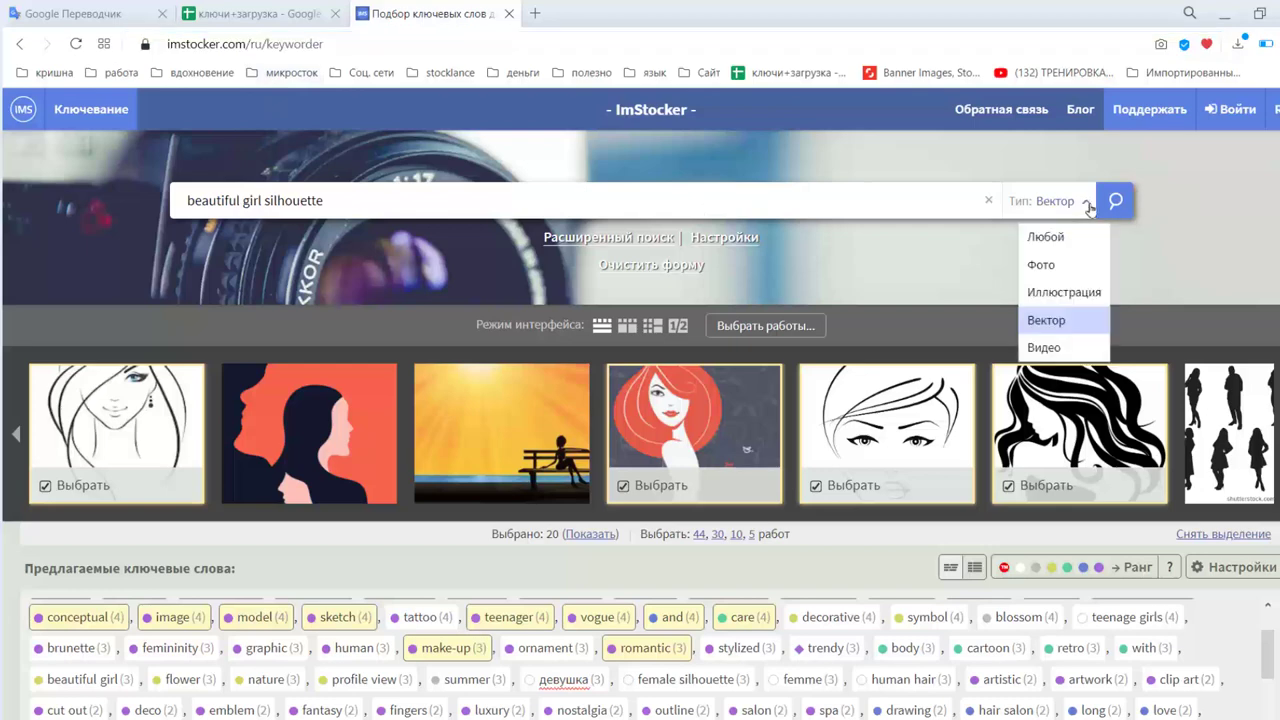
click(1050, 324)
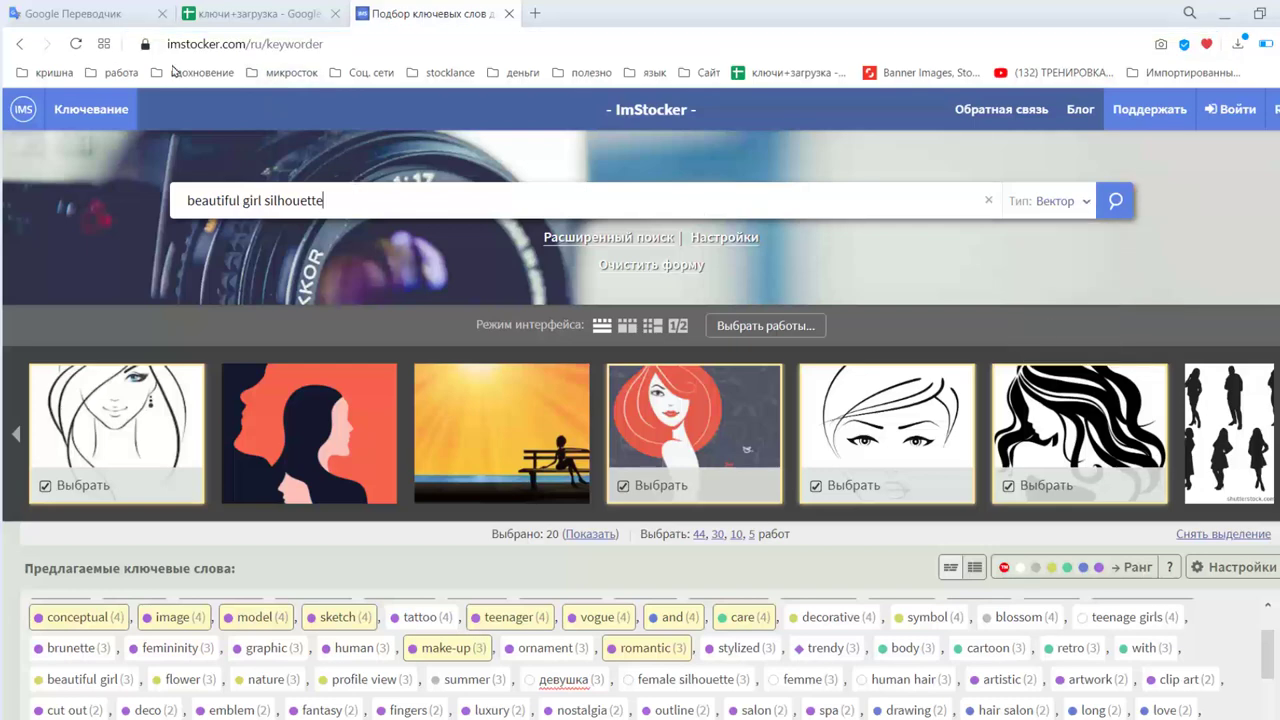
click(72, 16)
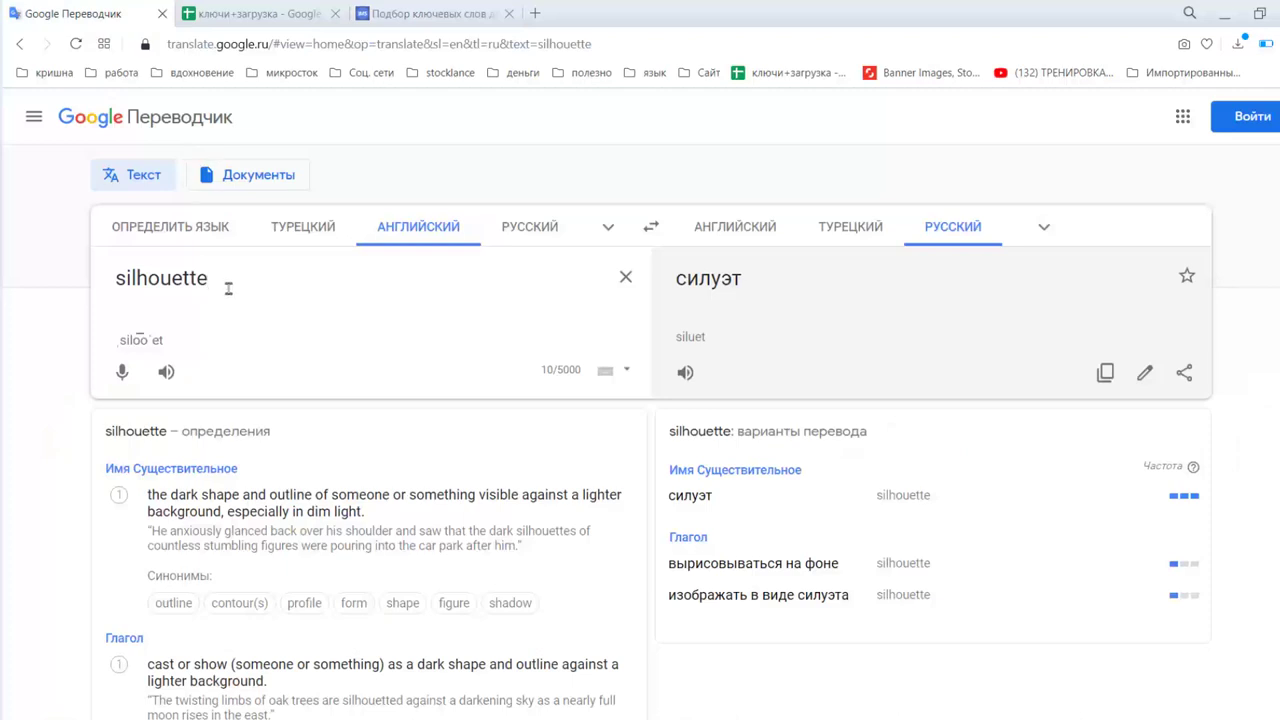
Translate 'силуэт девушка макияж' from Russian to English and select the result 'silhouette girl makeup'.
click(651, 227)
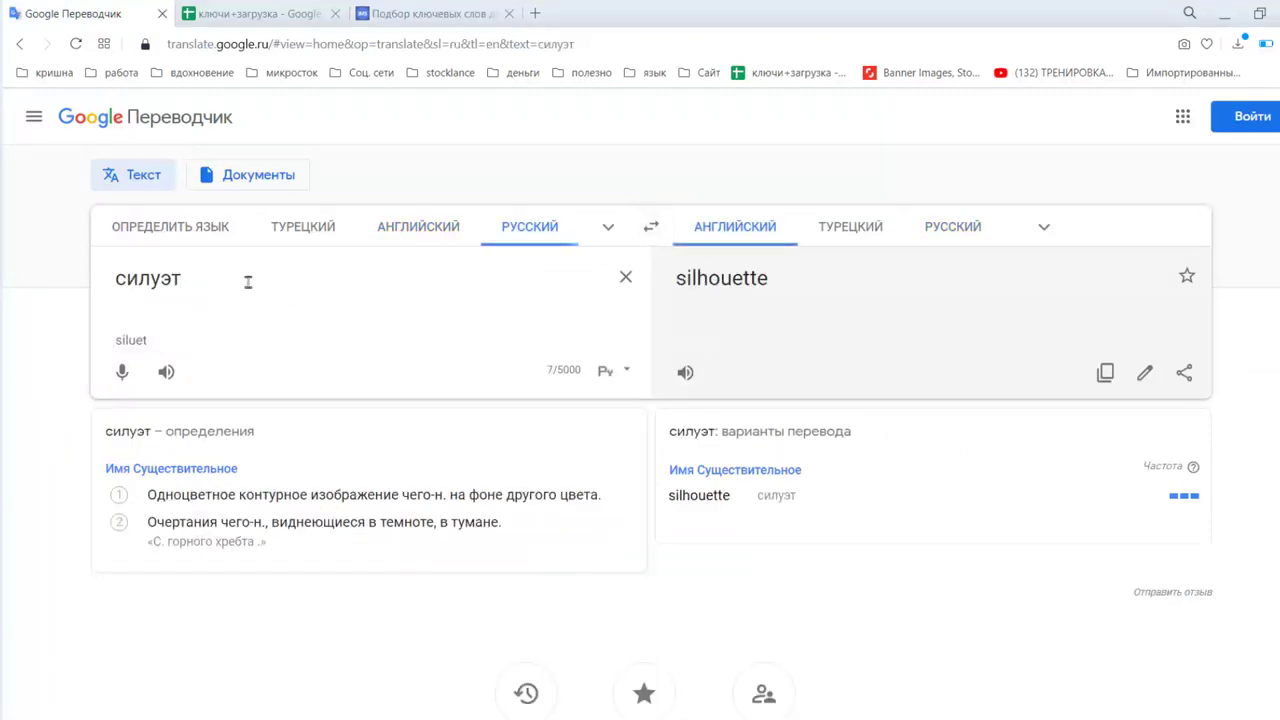
text(девушка ма)
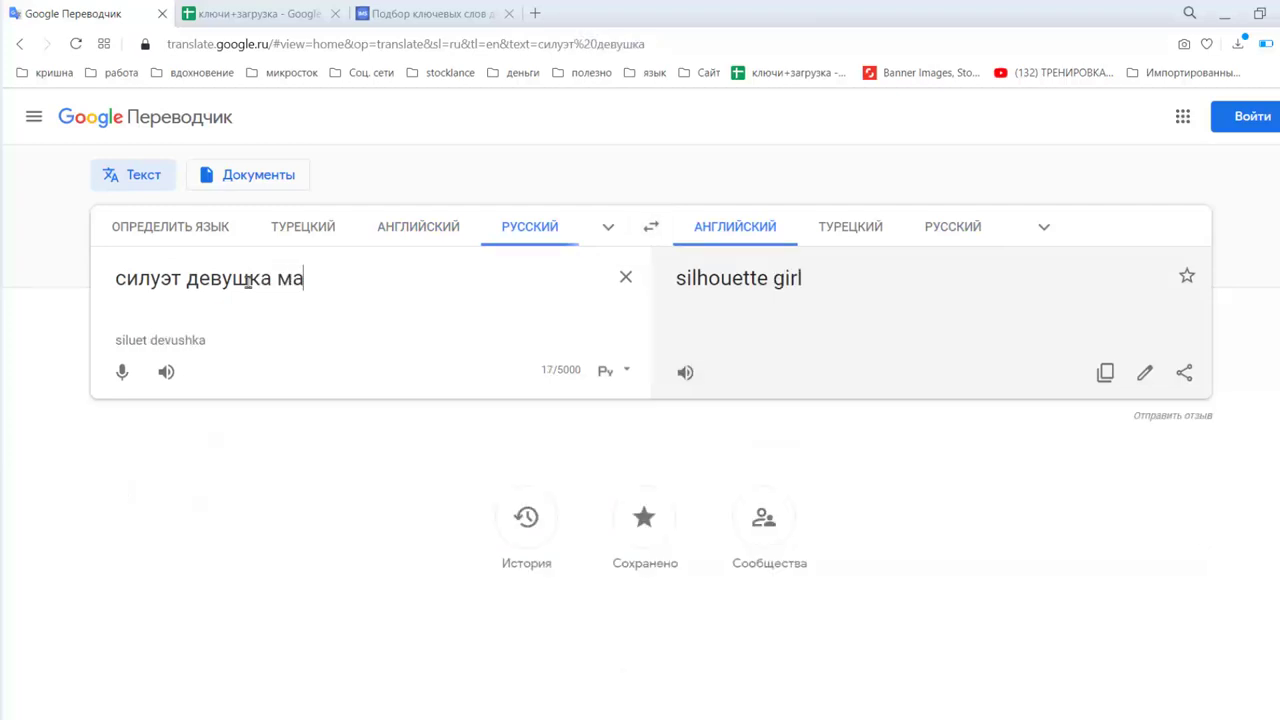
text(кияж)
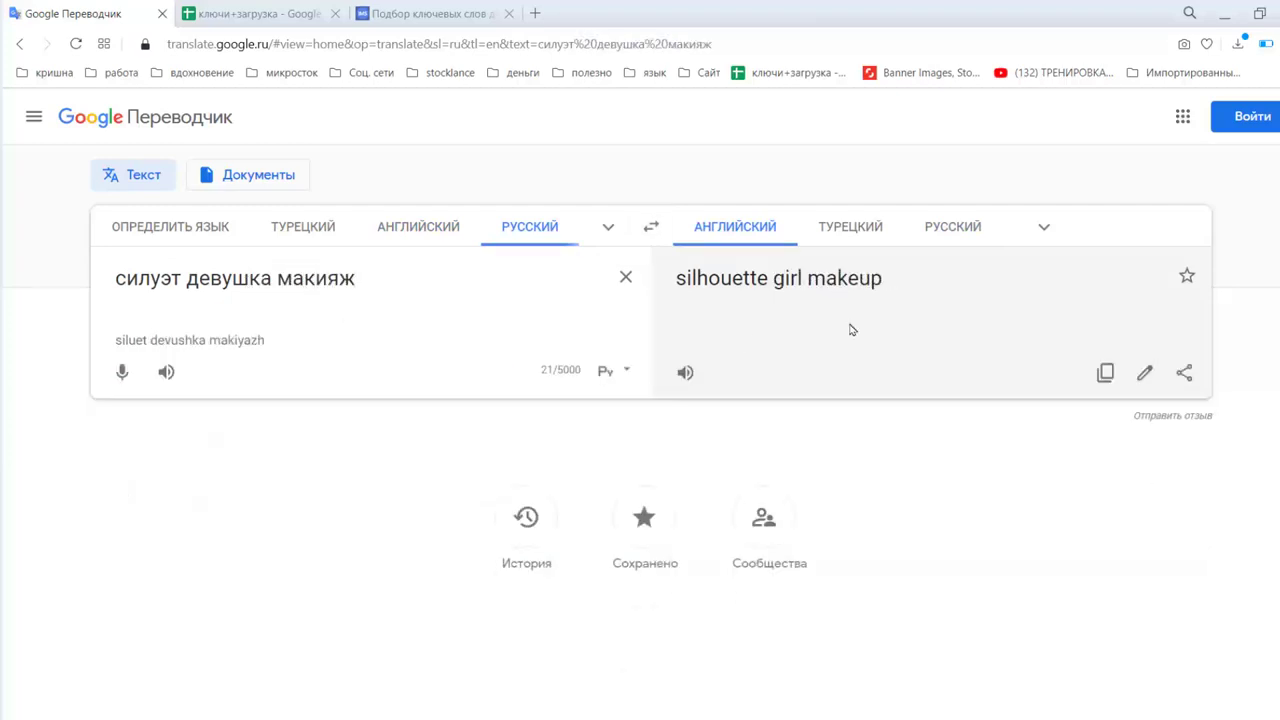
drag(903, 296, 674, 284)
key(ctrl+c)
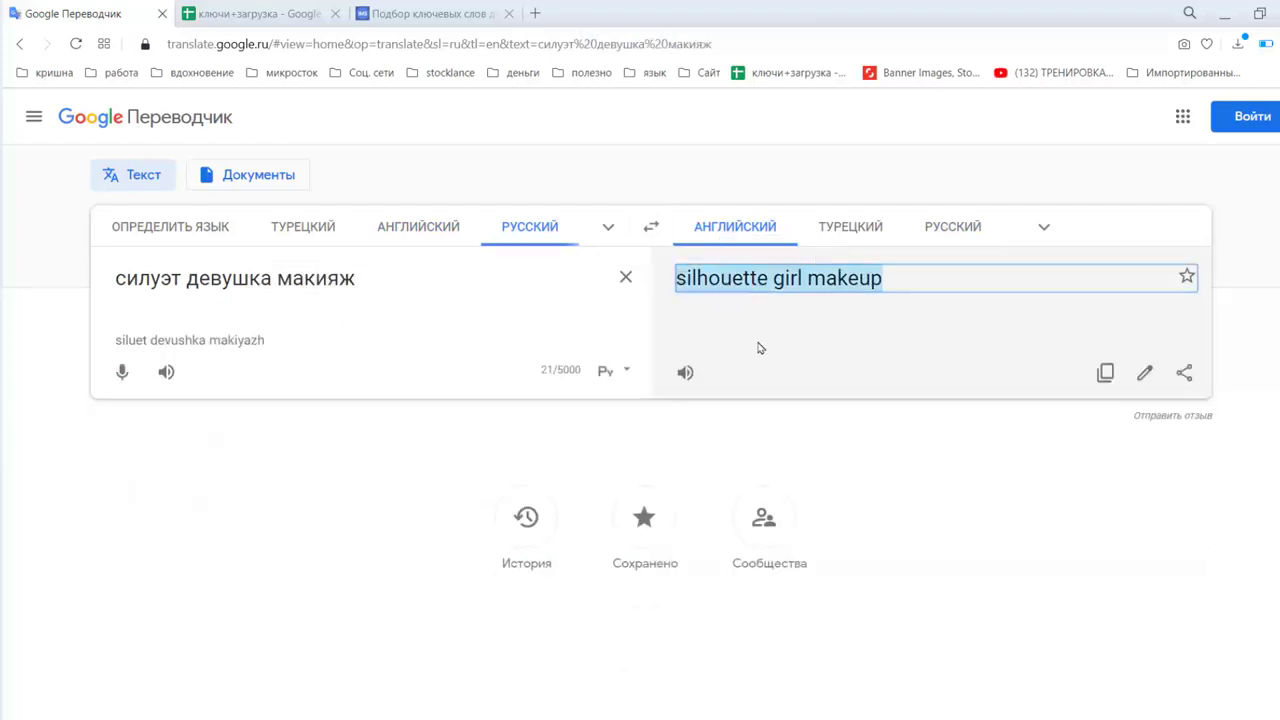
Replace the keyworder search phrase with 'silhouette girl makeup' and run the vector search.
click(425, 14)
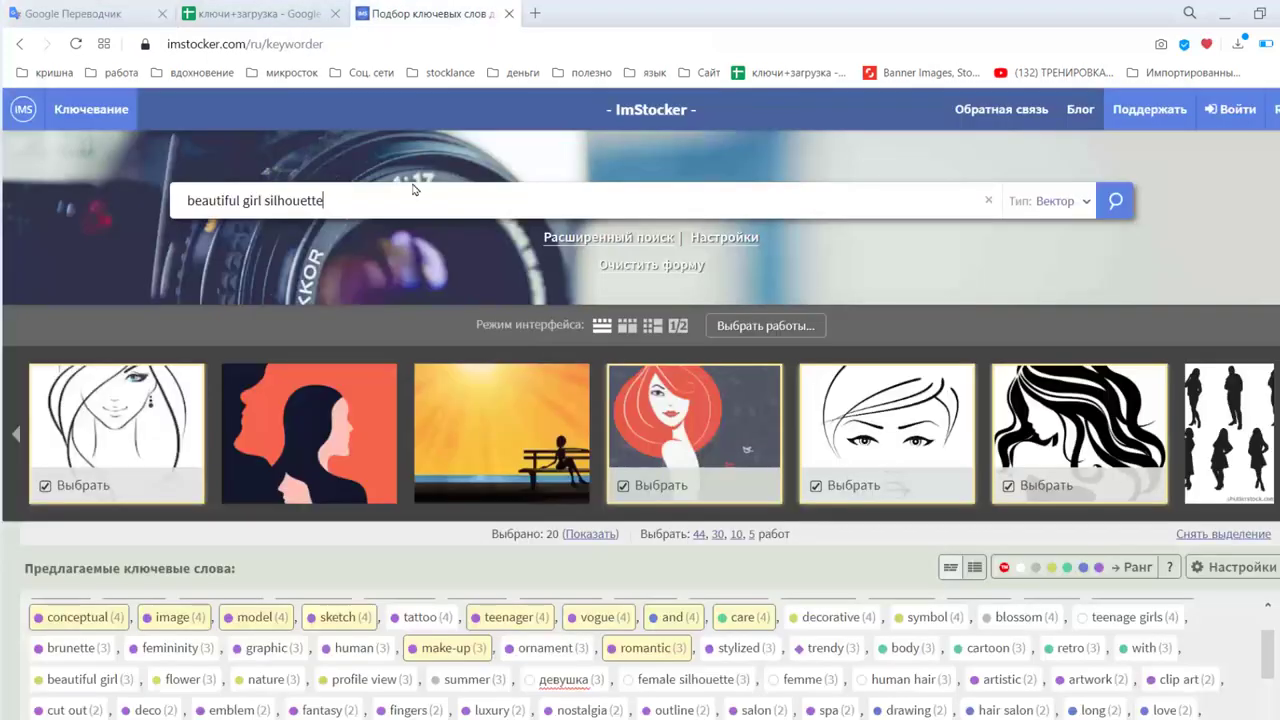
triple_click(374, 186)
key(ctrl+v)
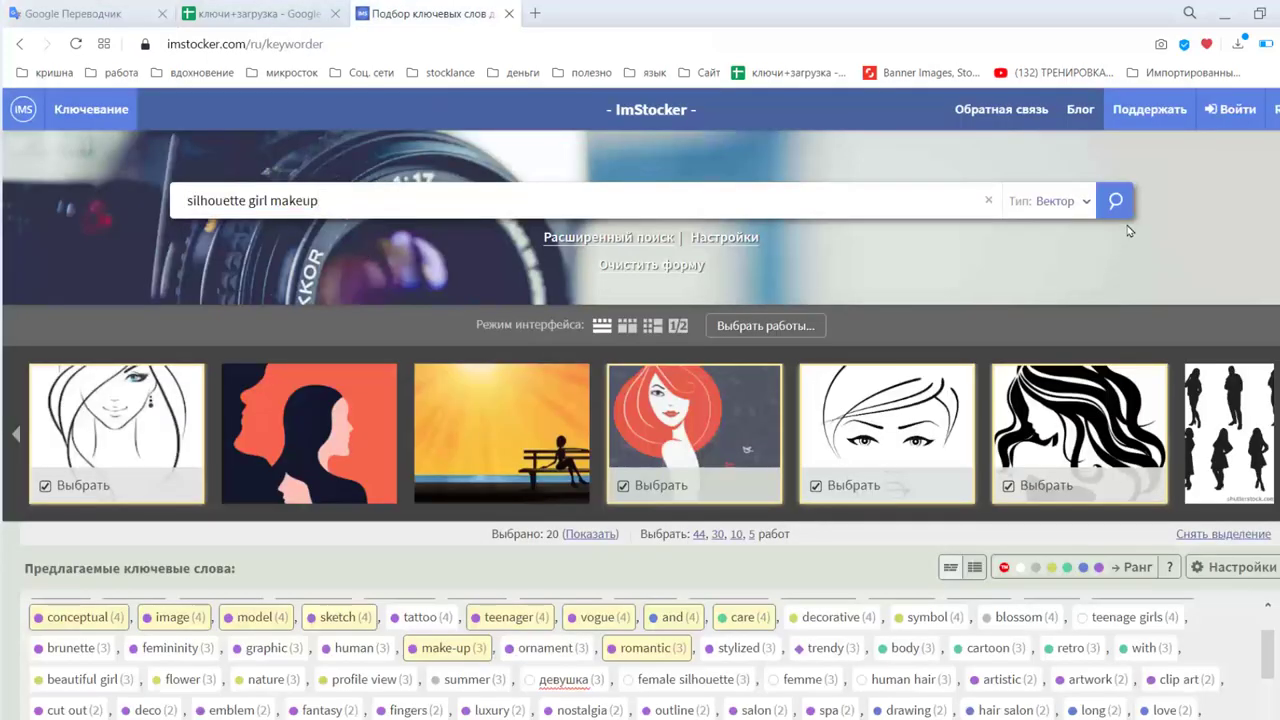
click(1115, 213)
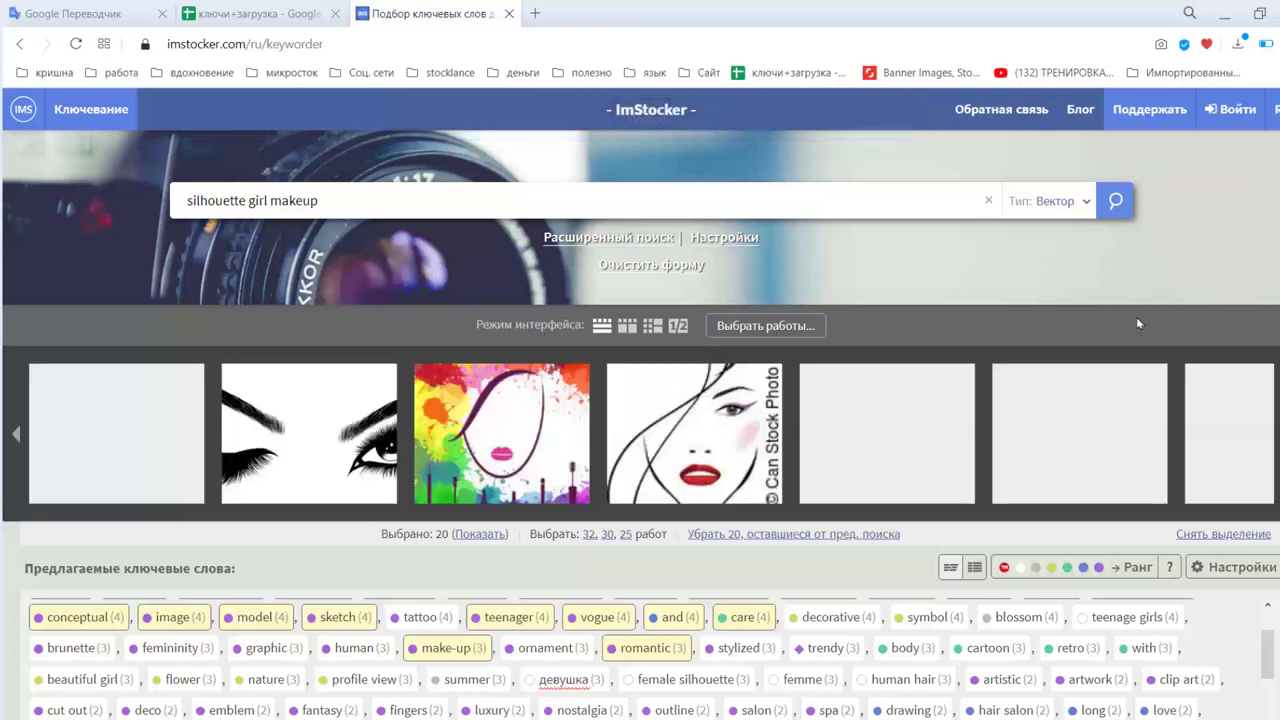
Select the profile silhouette and several similar girl images as keyword sources.
click(97, 414)
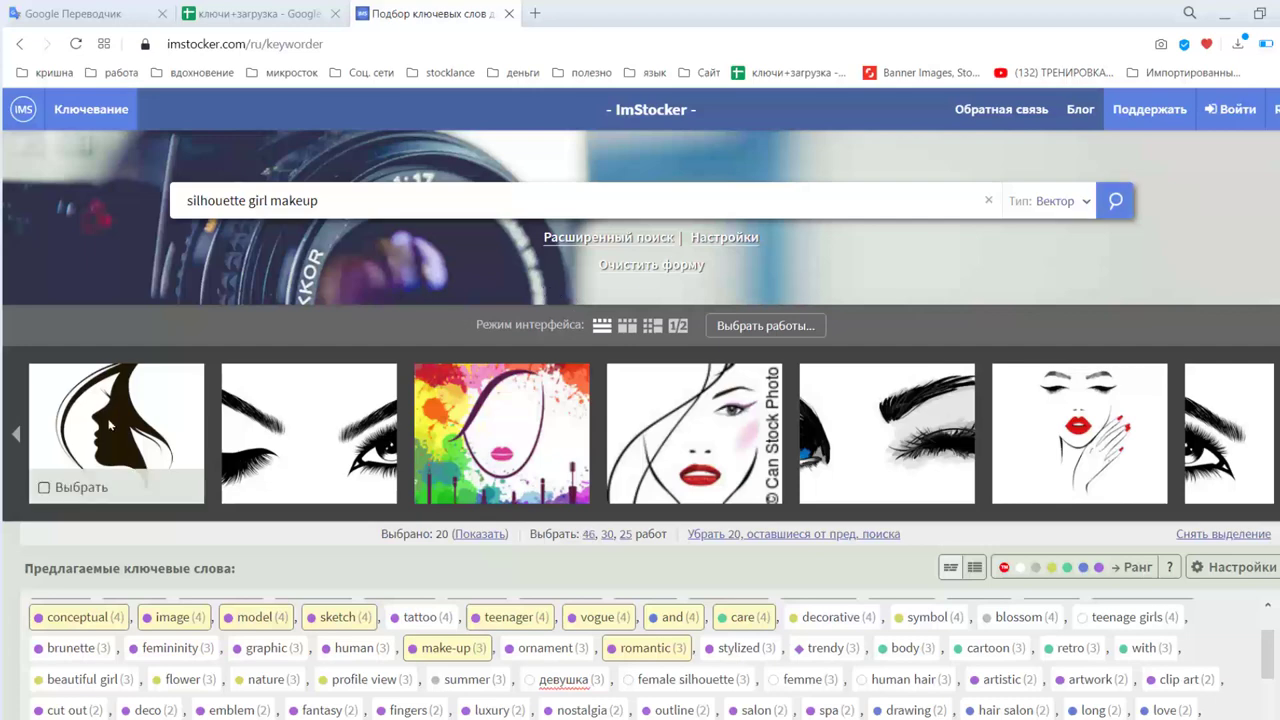
click(500, 430)
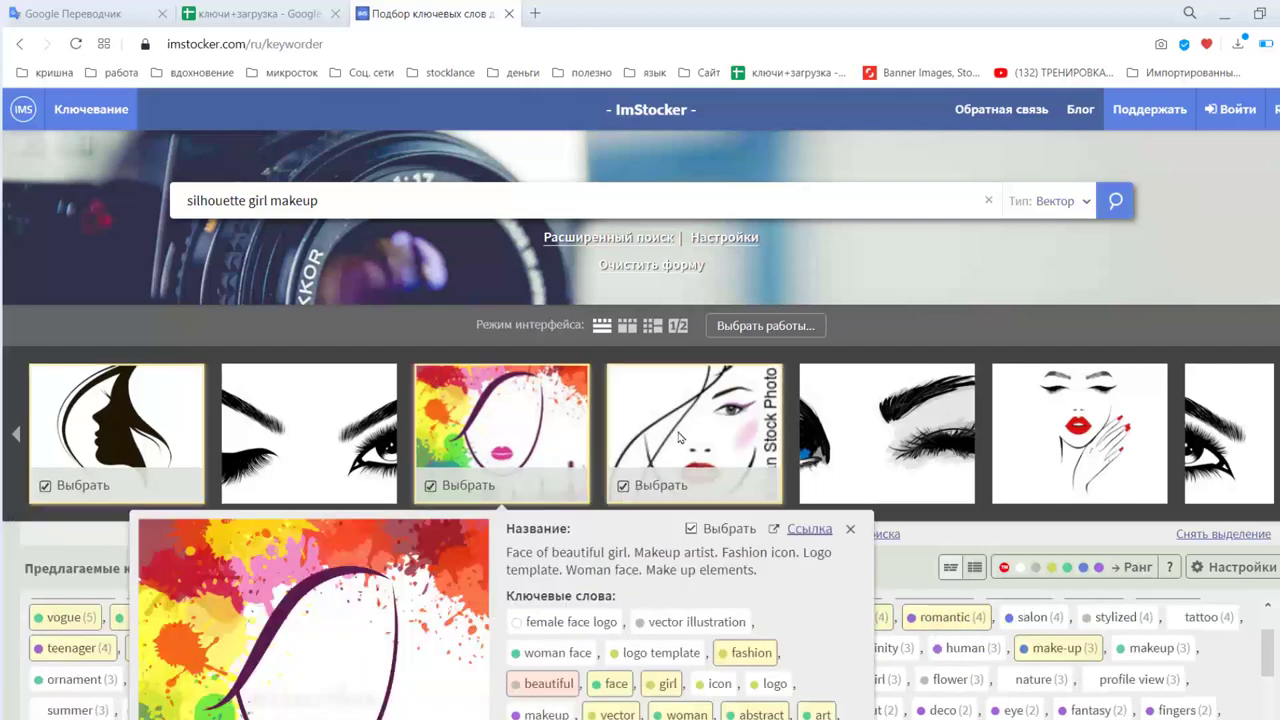
click(695, 430)
click(887, 430)
click(1080, 430)
click(1228, 430)
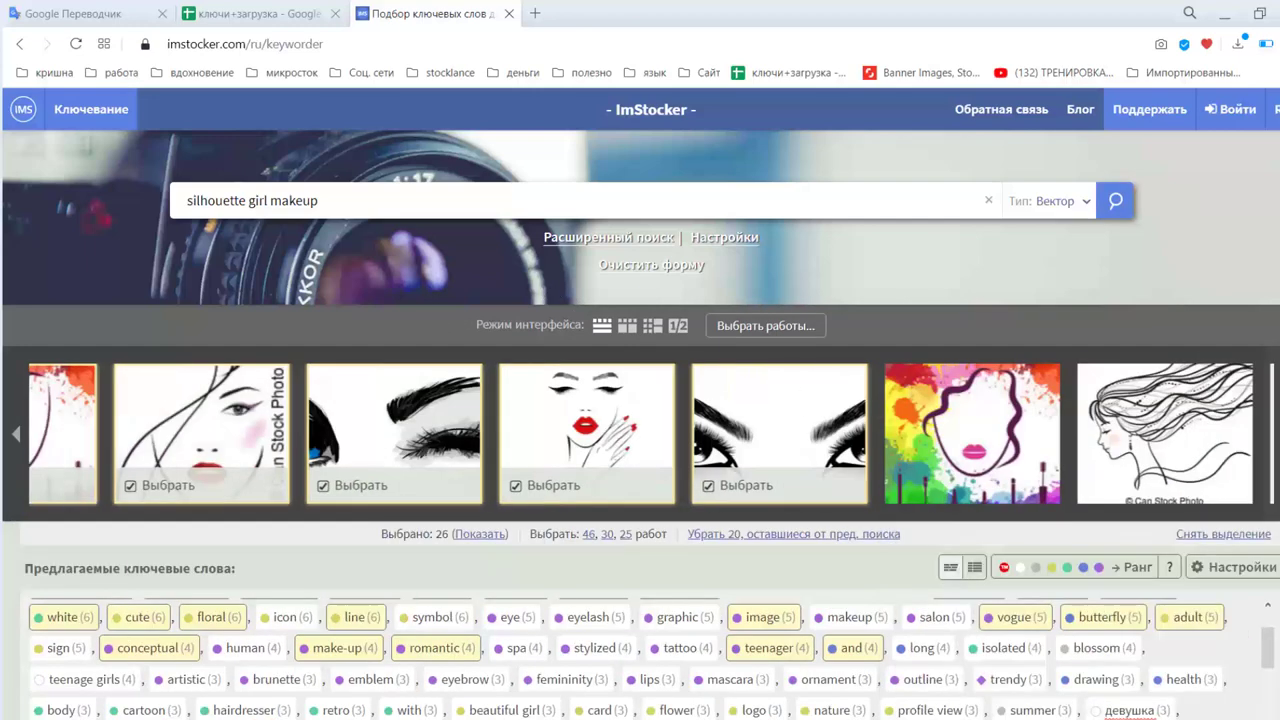
click(887, 430)
click(1080, 430)
click(1266, 437)
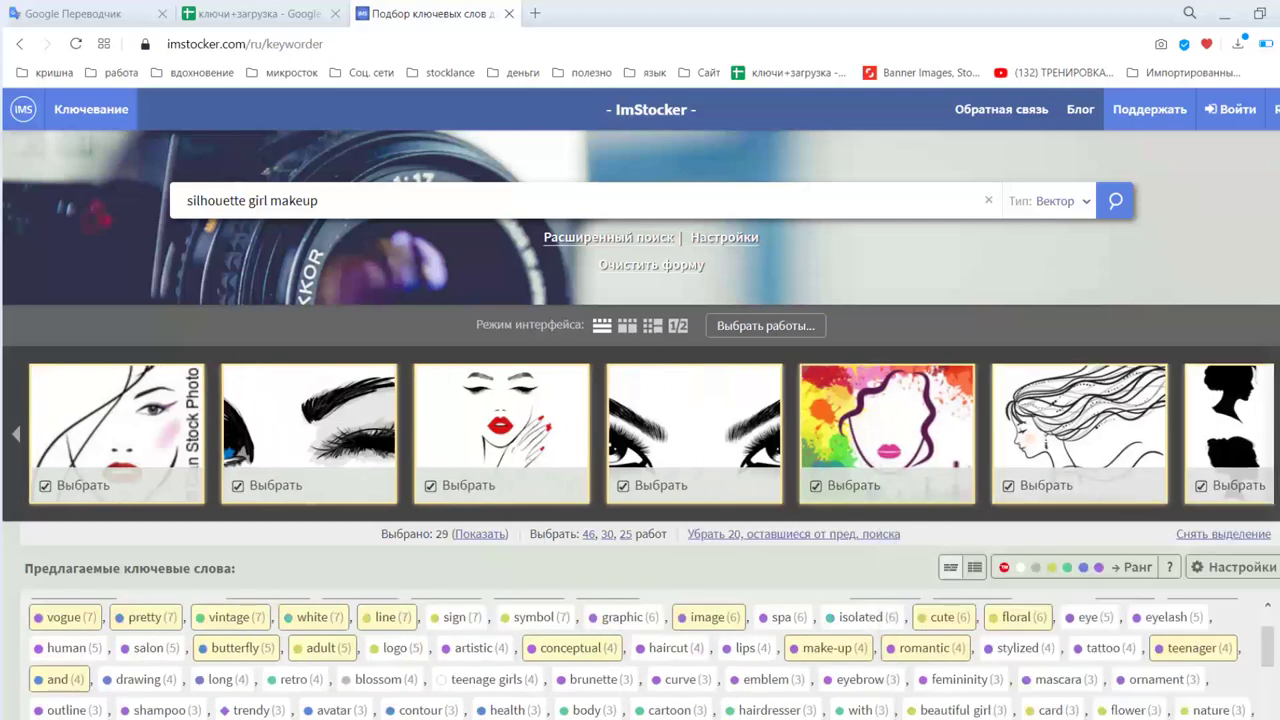
Add more matching images as sources: hearts girl, watercolour eye, line-drawn hair, silhouettes, Beauty makeup.
click(1080, 430)
click(929, 434)
click(1260, 435)
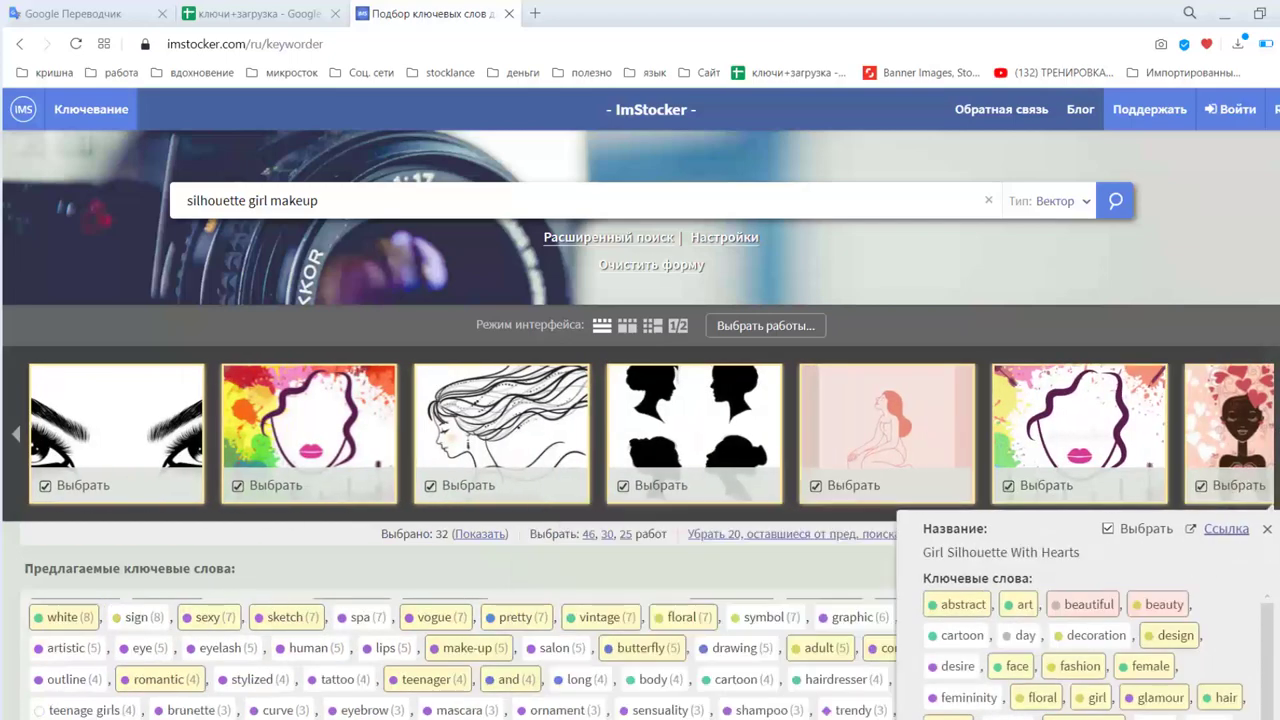
click(850, 422)
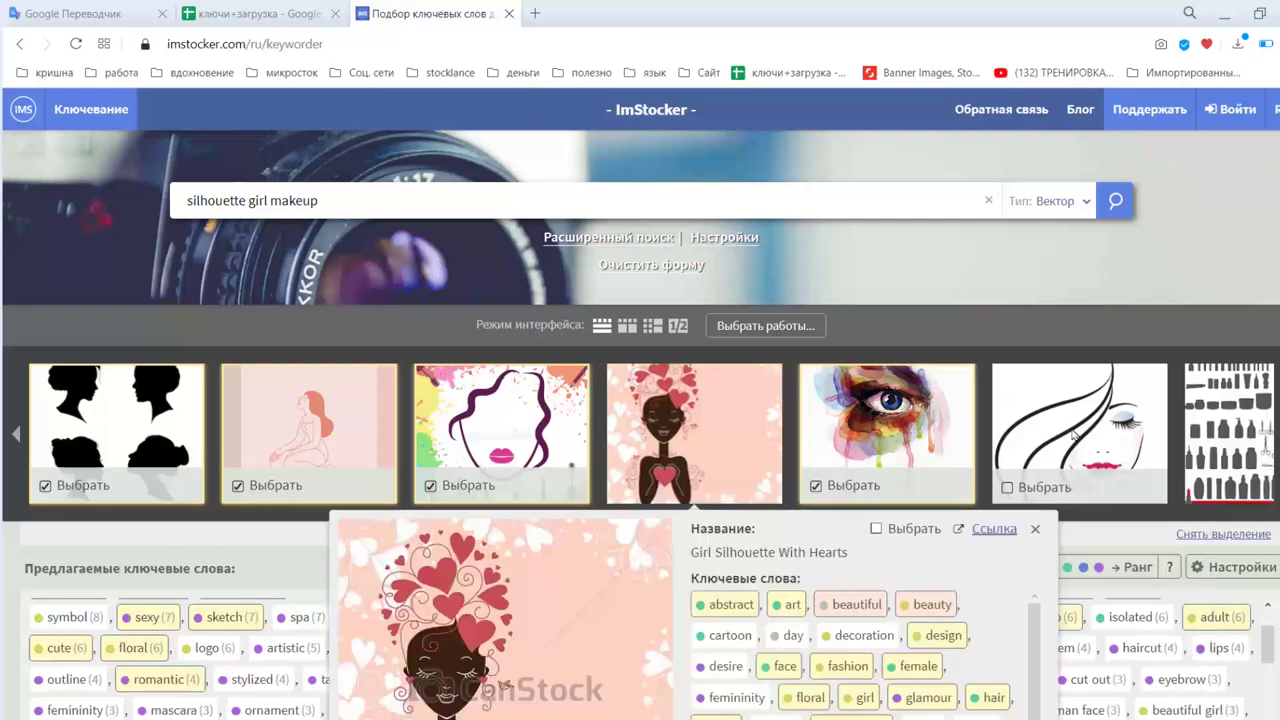
click(1080, 430)
click(945, 418)
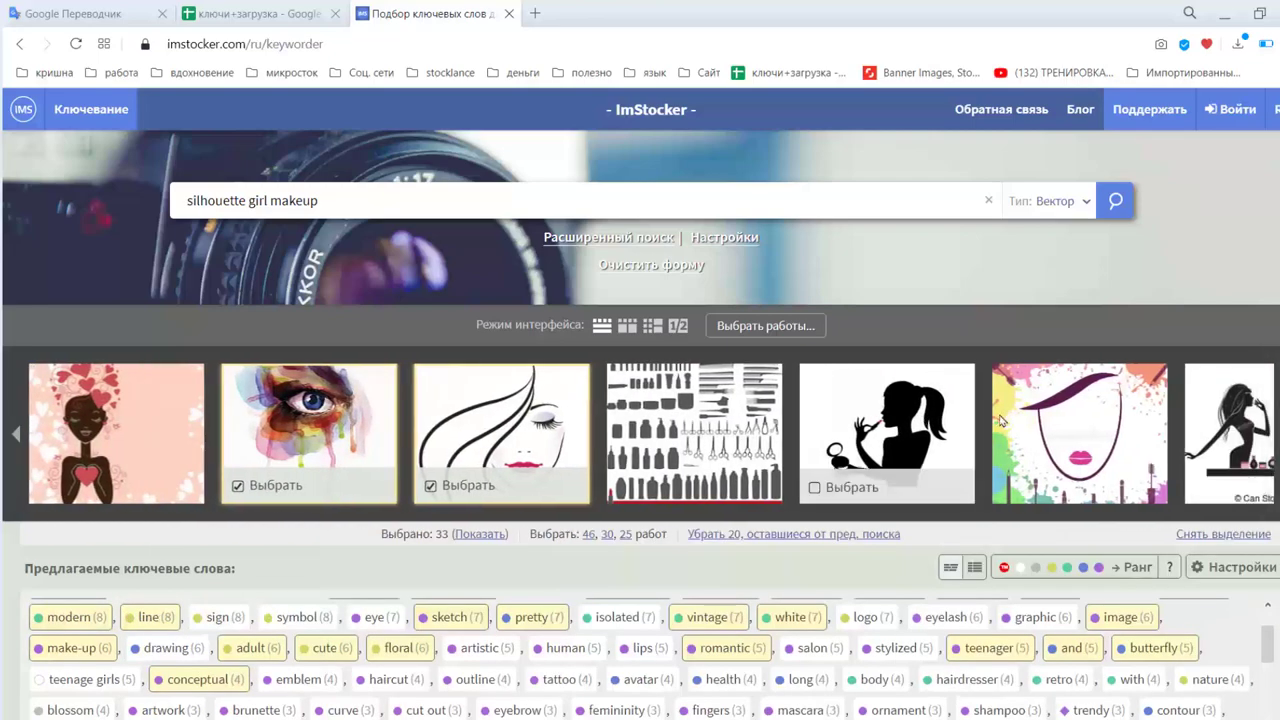
click(1002, 420)
click(1268, 437)
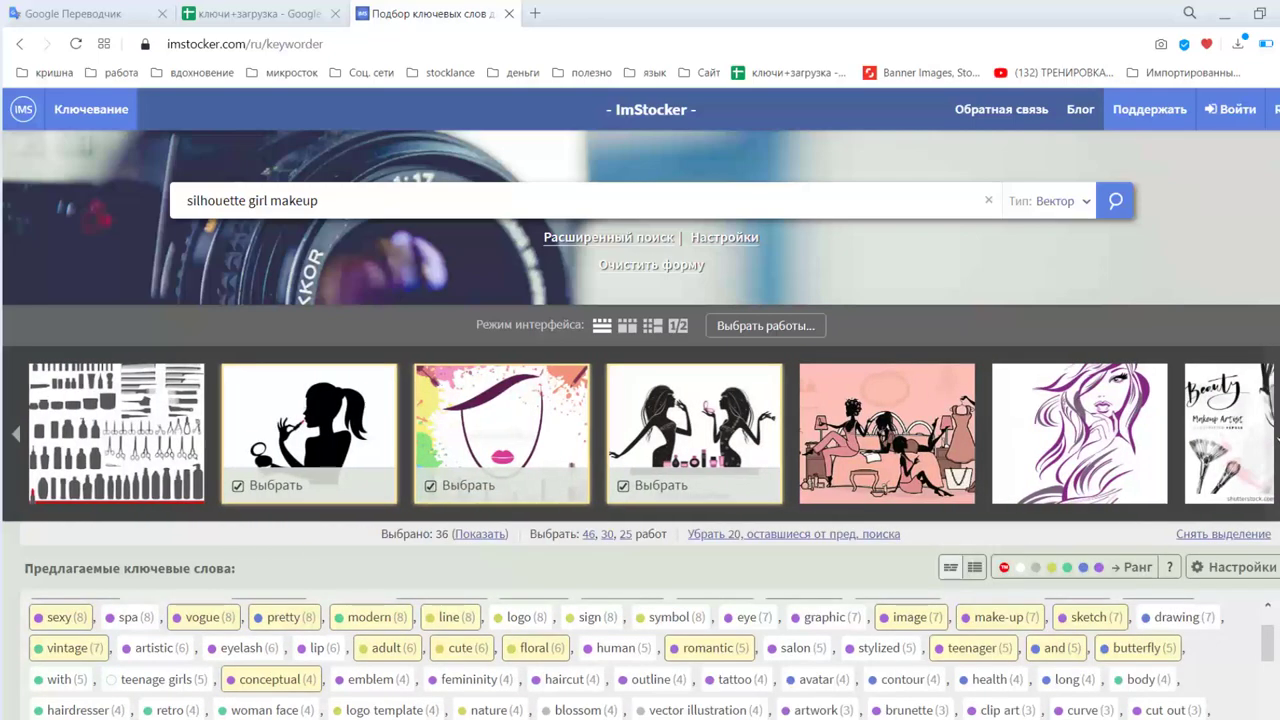
click(1100, 435)
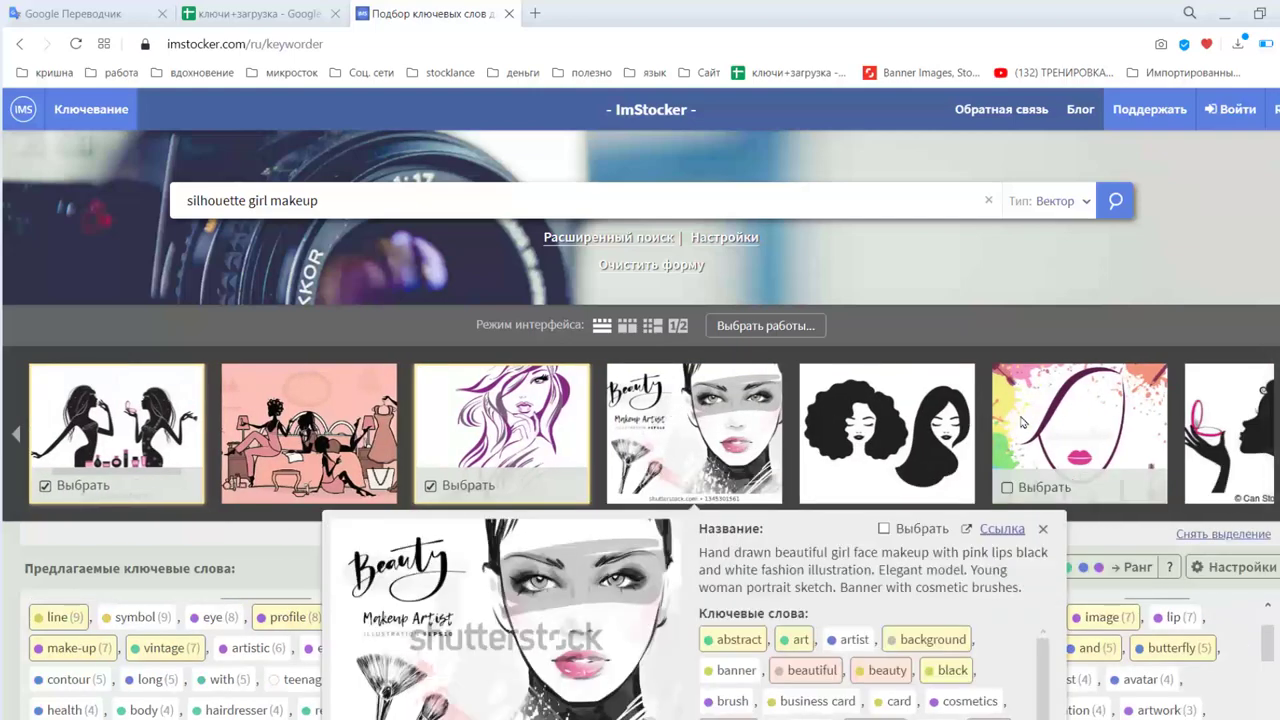
click(1022, 422)
click(731, 431)
Drop the purple girl image from the sources and scroll through the suggested and your keyword panels.
click(527, 416)
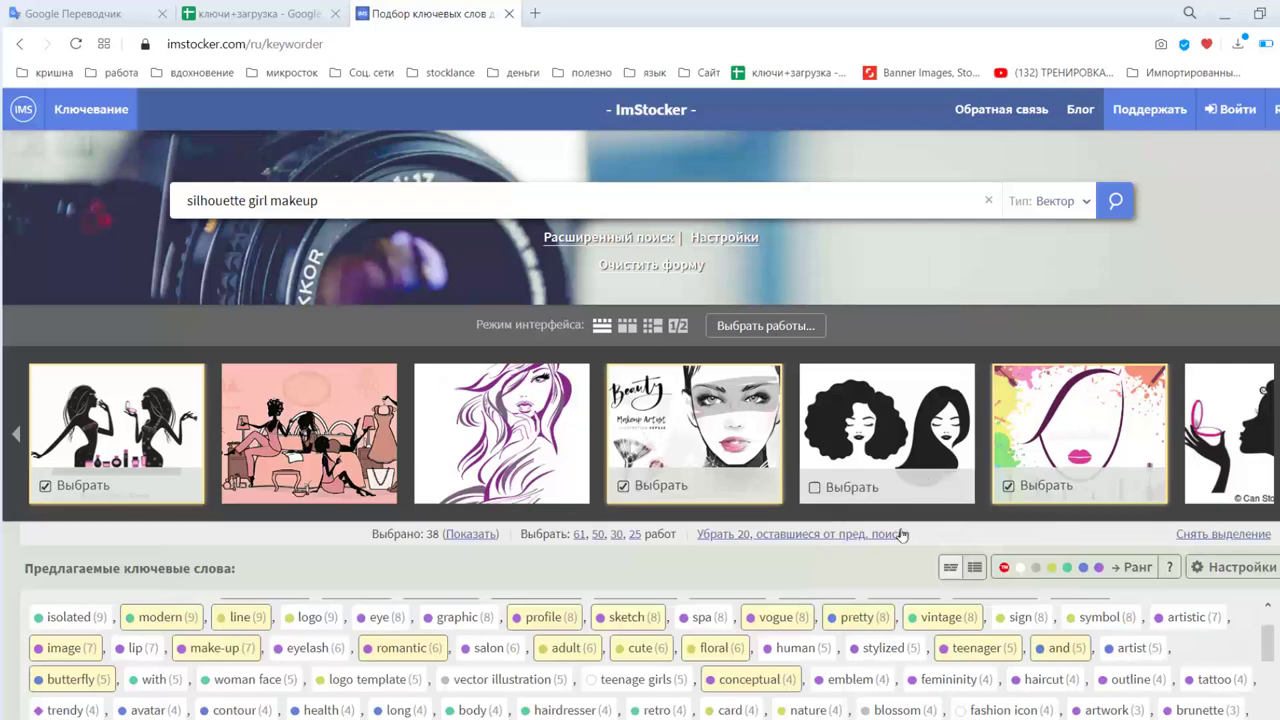
scroll(860, 562, down, 2)
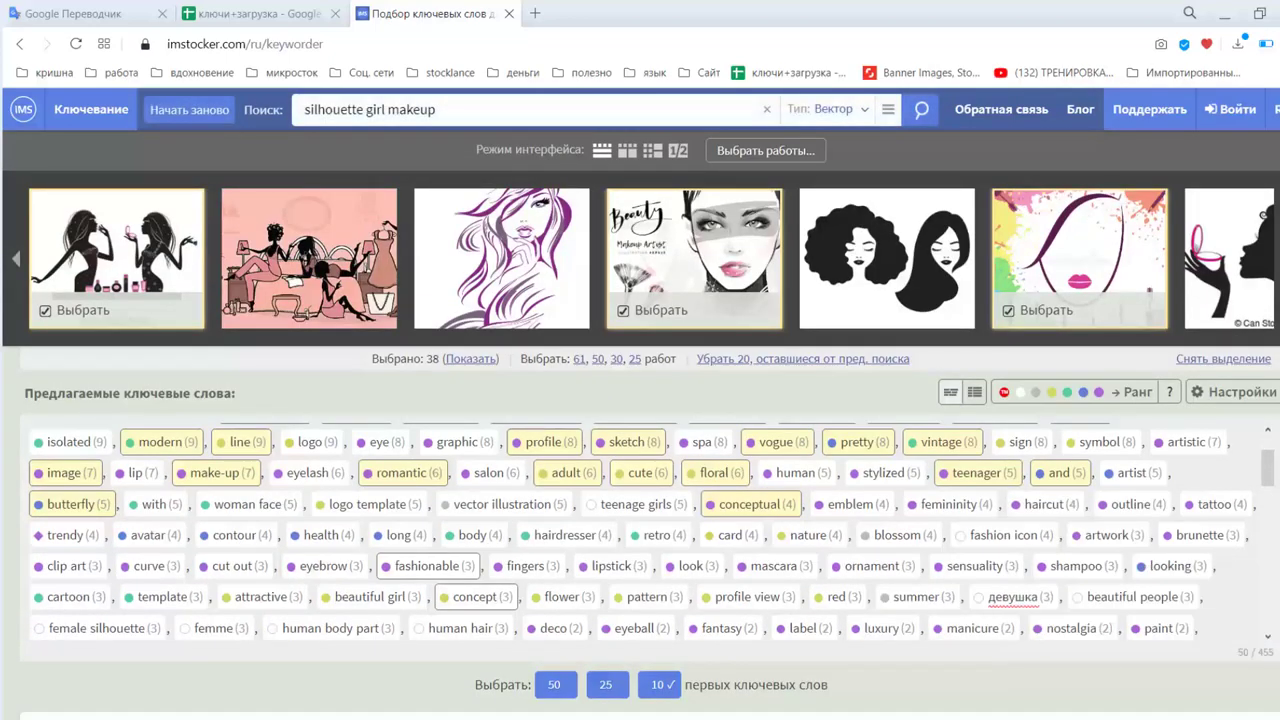
scroll(1224, 556, down, 1)
scroll(969, 503, up, 1)
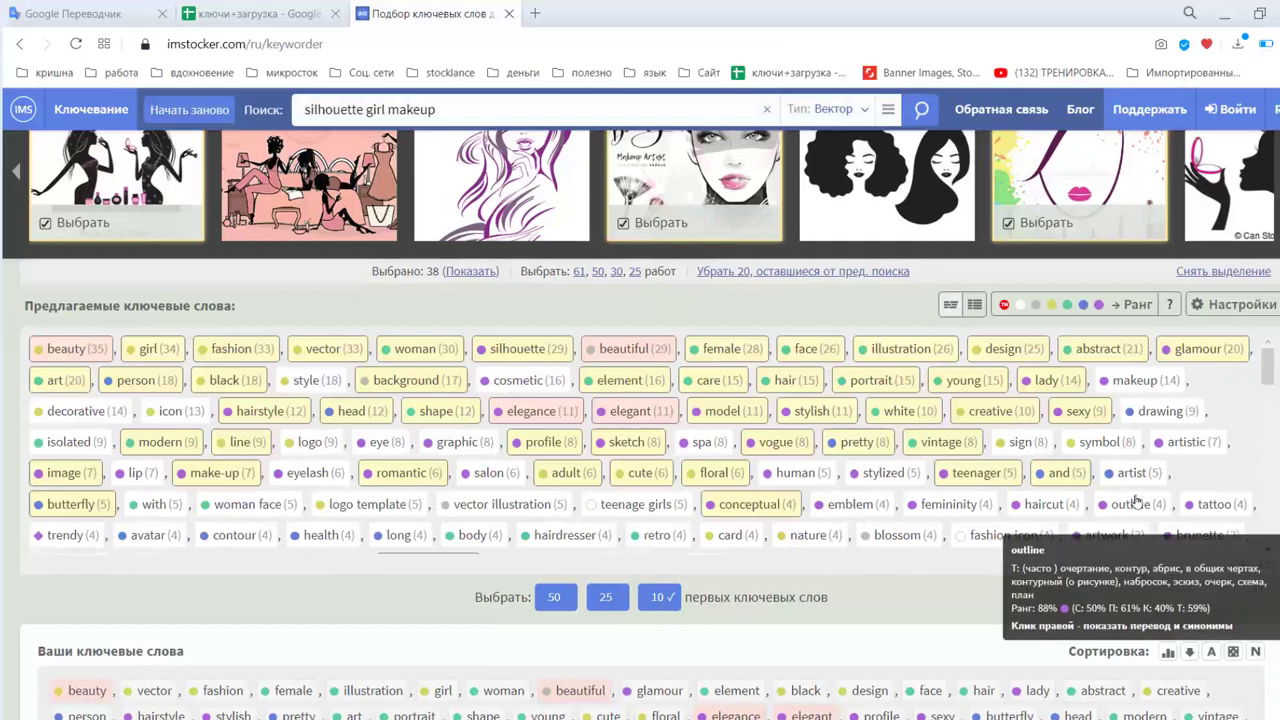
scroll(1100, 500, up, 1)
scroll(1100, 500, down, 3)
scroll(900, 420, up, 1)
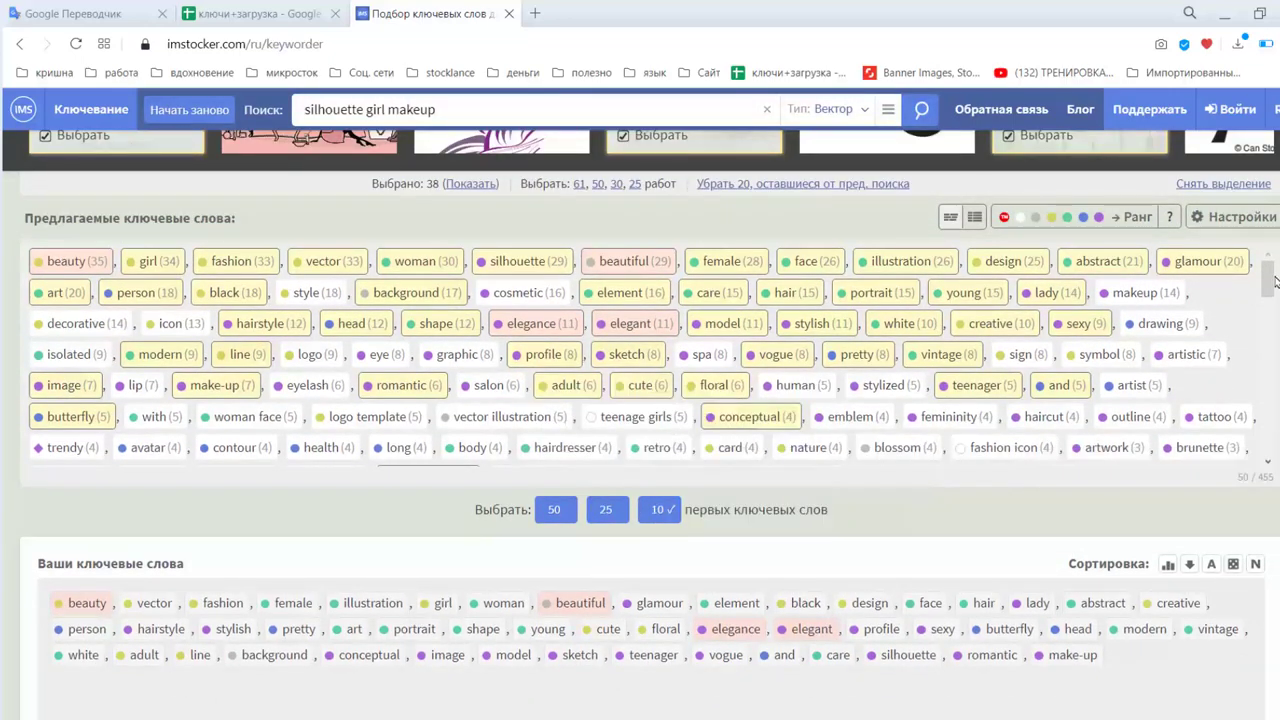
mouse_move(1270, 280)
mouse_down()
mouse_move(1264, 428)
mouse_move(1266, 270)
mouse_up()
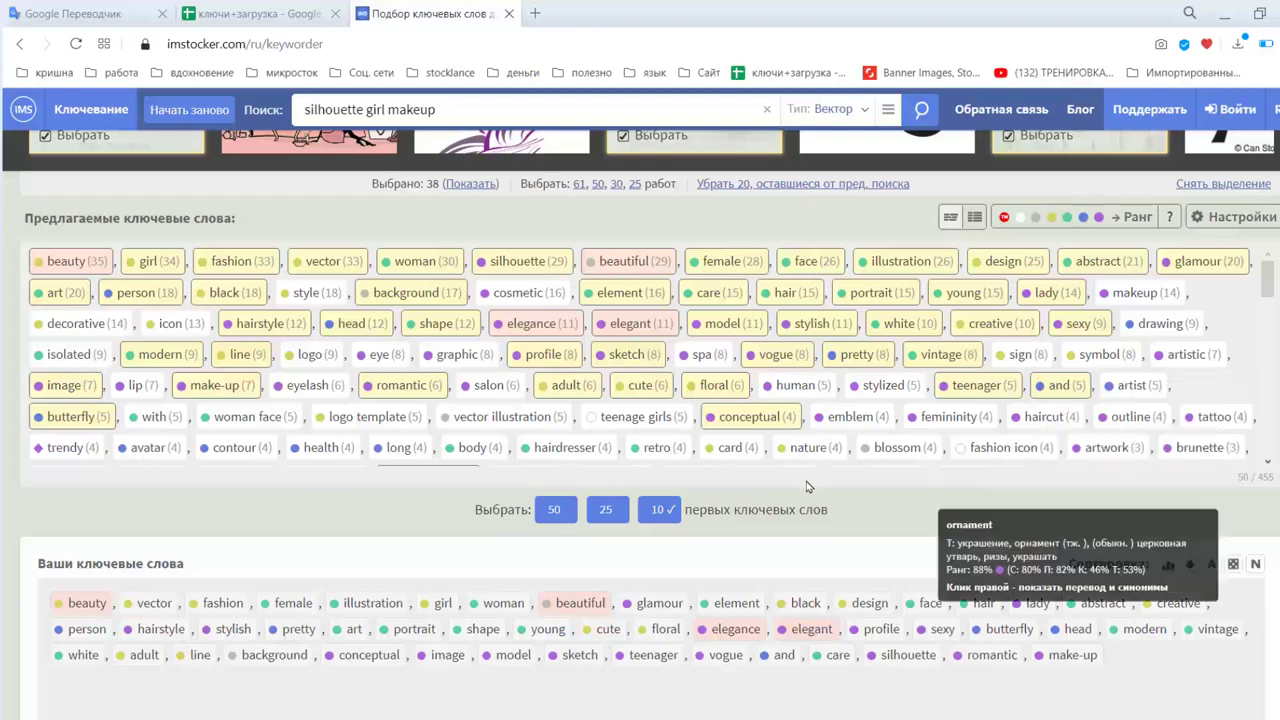
Fill your keyword list with the top 50 suggestions and remove 'art'.
click(605, 512)
click(551, 512)
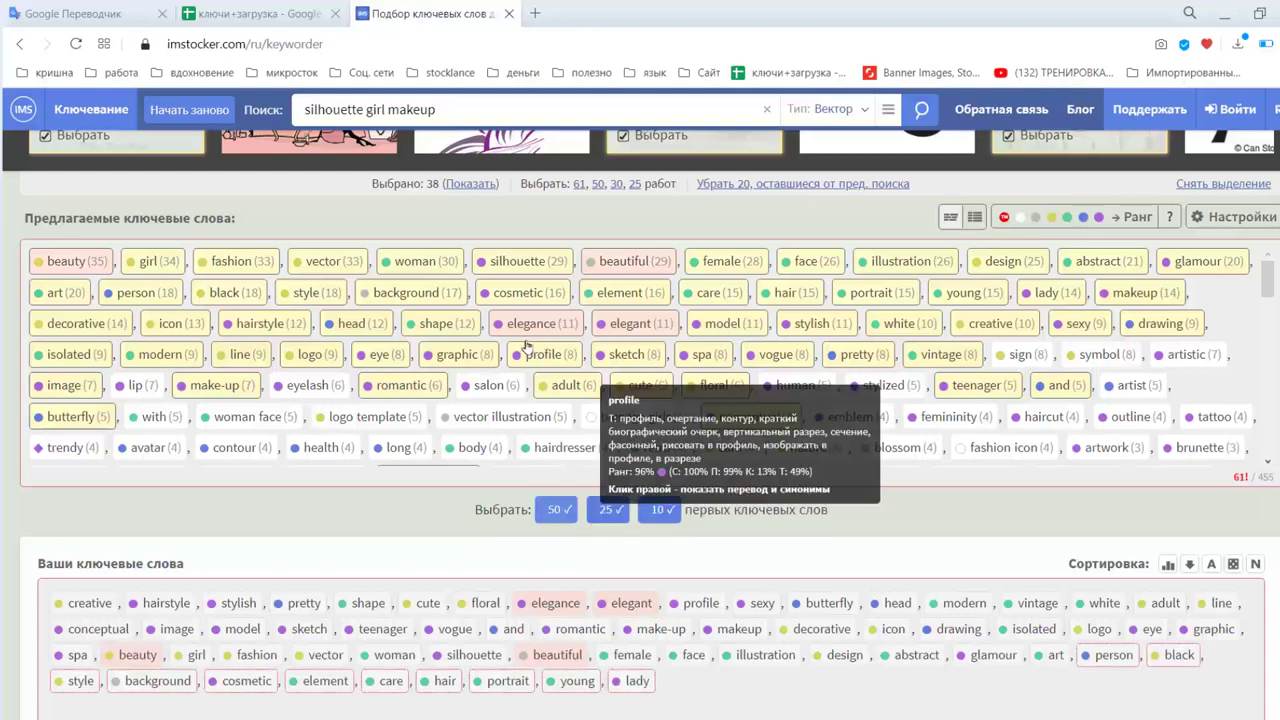
mouse_move(426, 273)
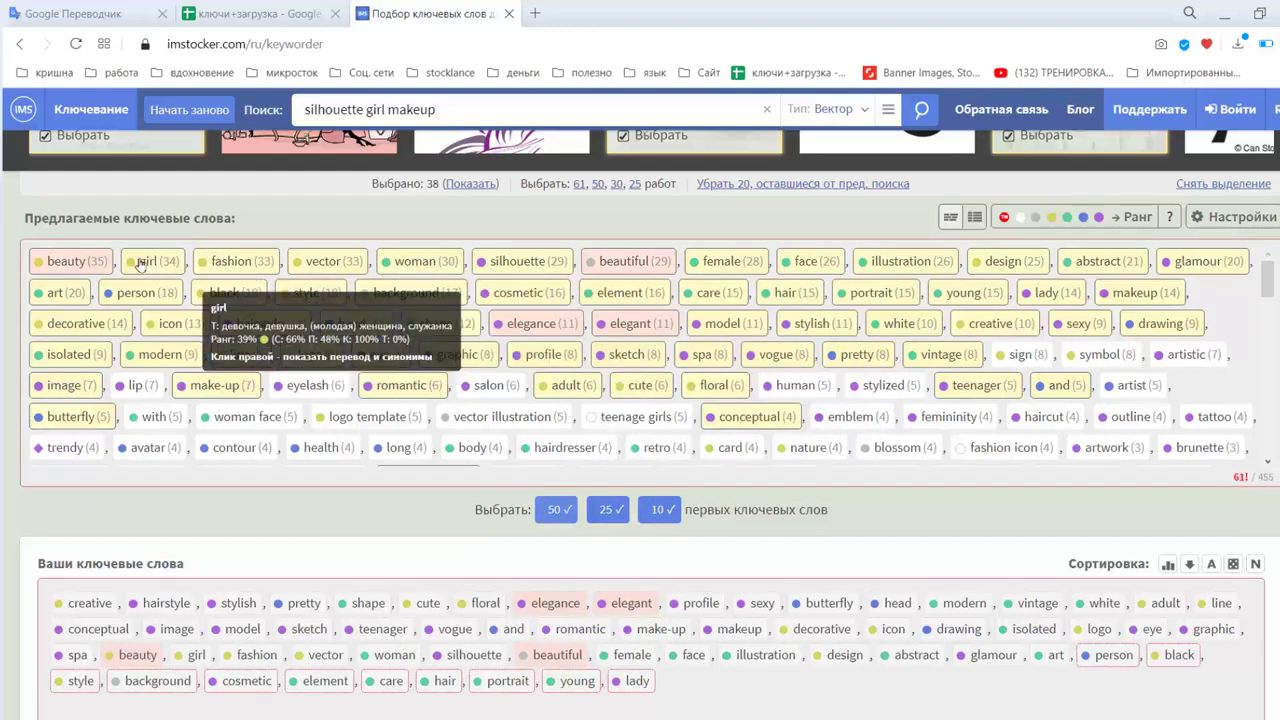
mouse_move(88, 267)
click(70, 292)
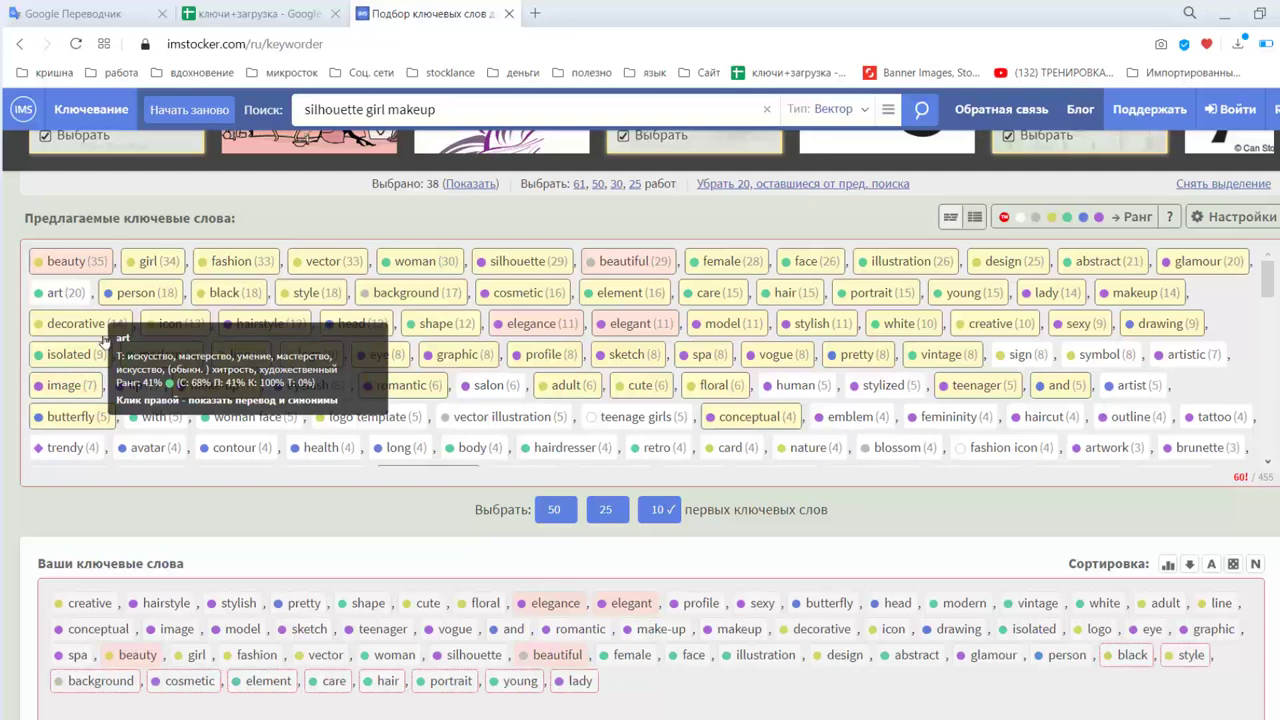
Remove similar duplicate keywords and trim the list back to the 50-word limit.
mouse_move(110, 329)
mouse_move(340, 428)
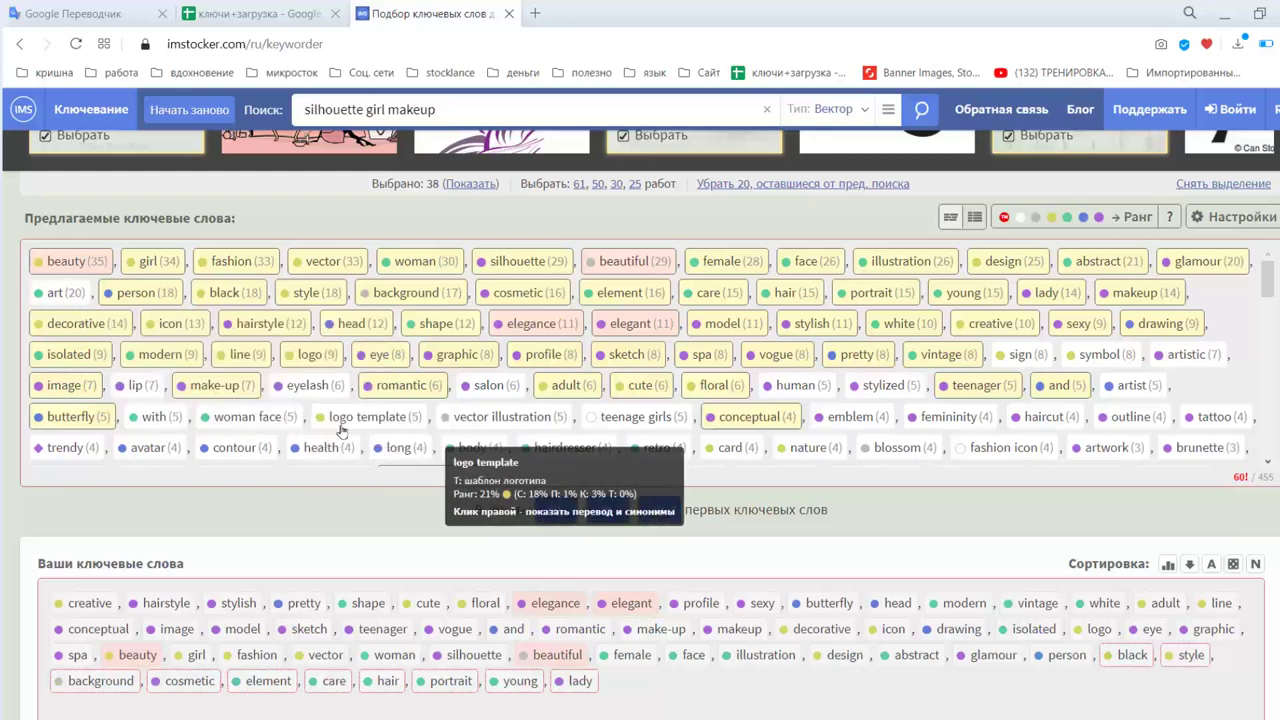
scroll(716, 533, down, 1)
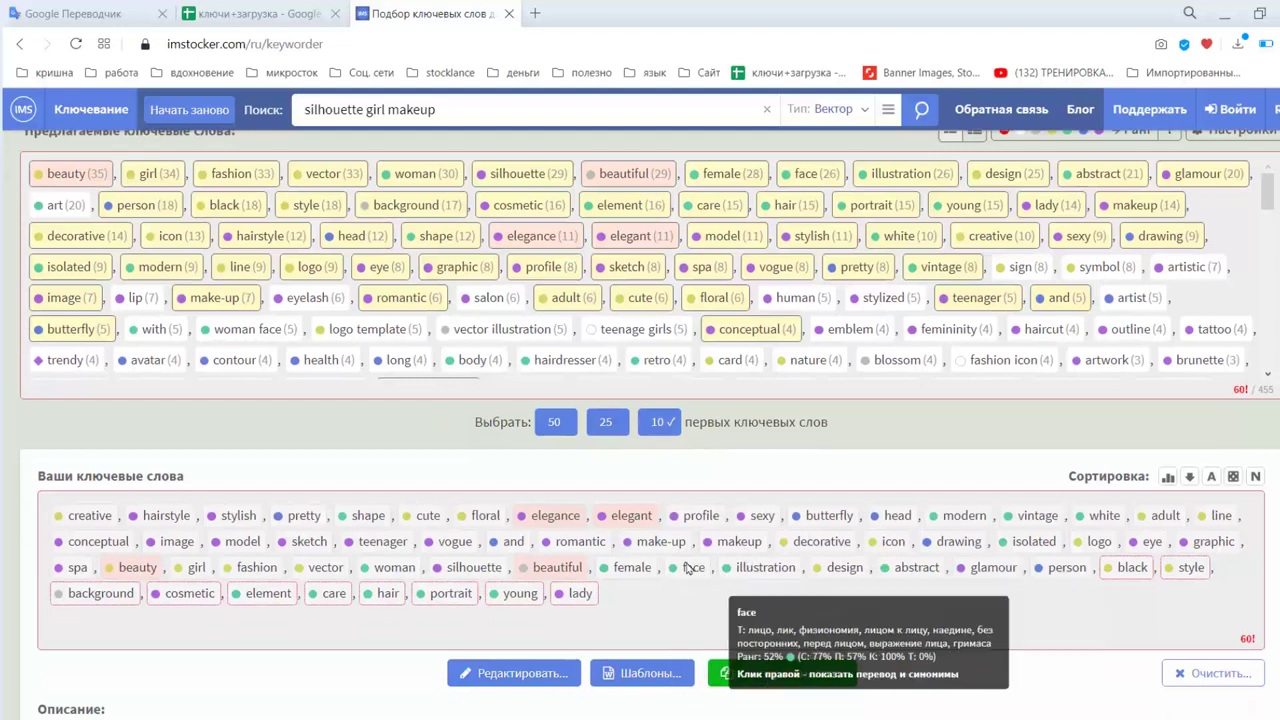
click(557, 680)
mouse_move(539, 614)
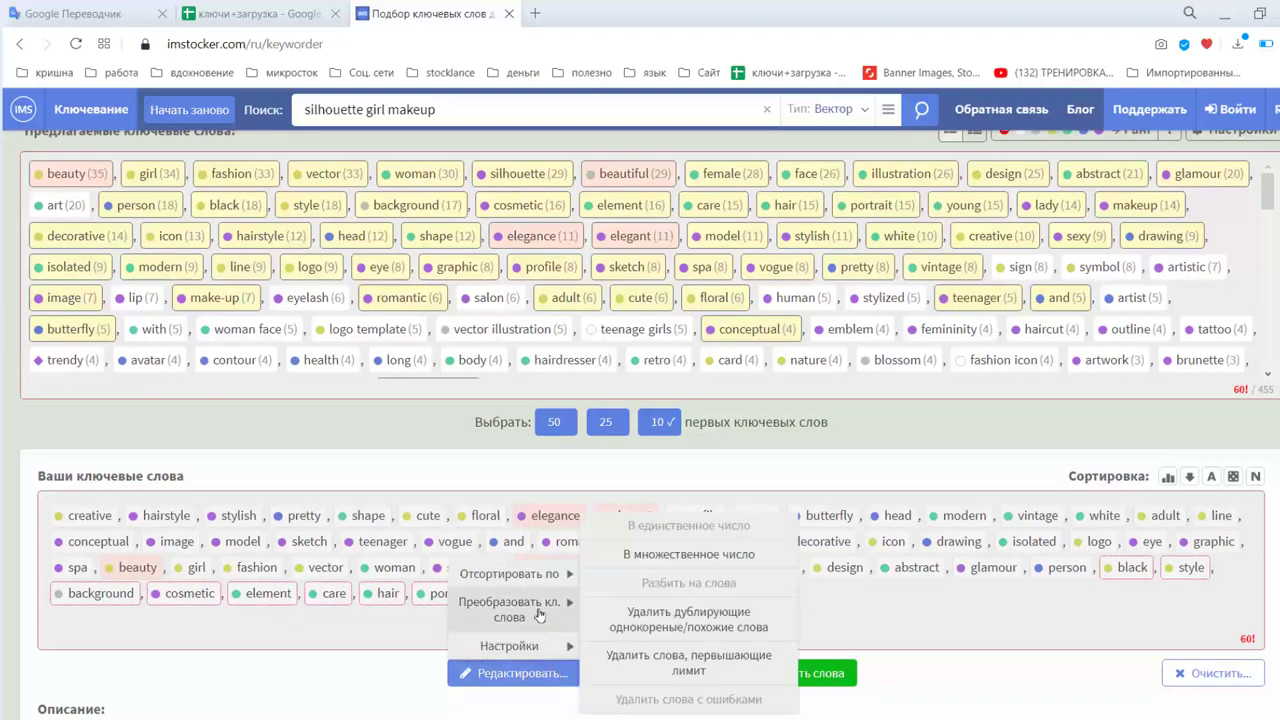
mouse_move(538, 590)
mouse_move(529, 646)
click(739, 626)
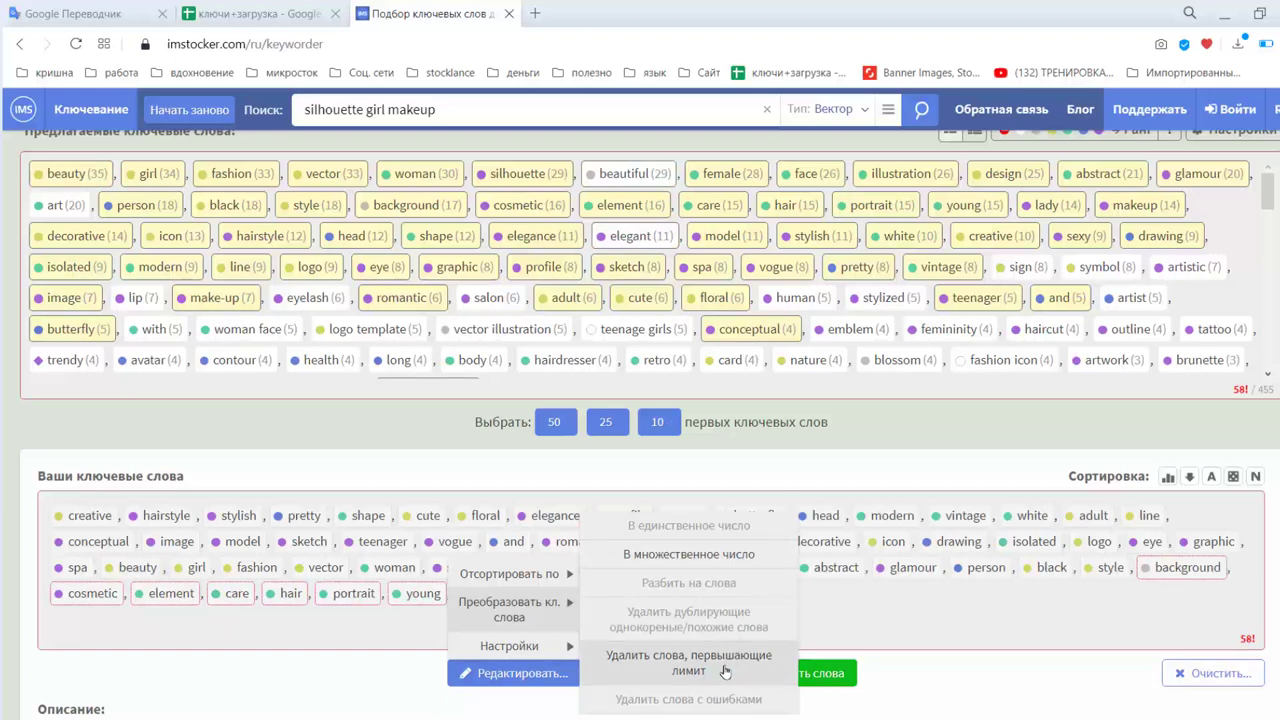
click(725, 668)
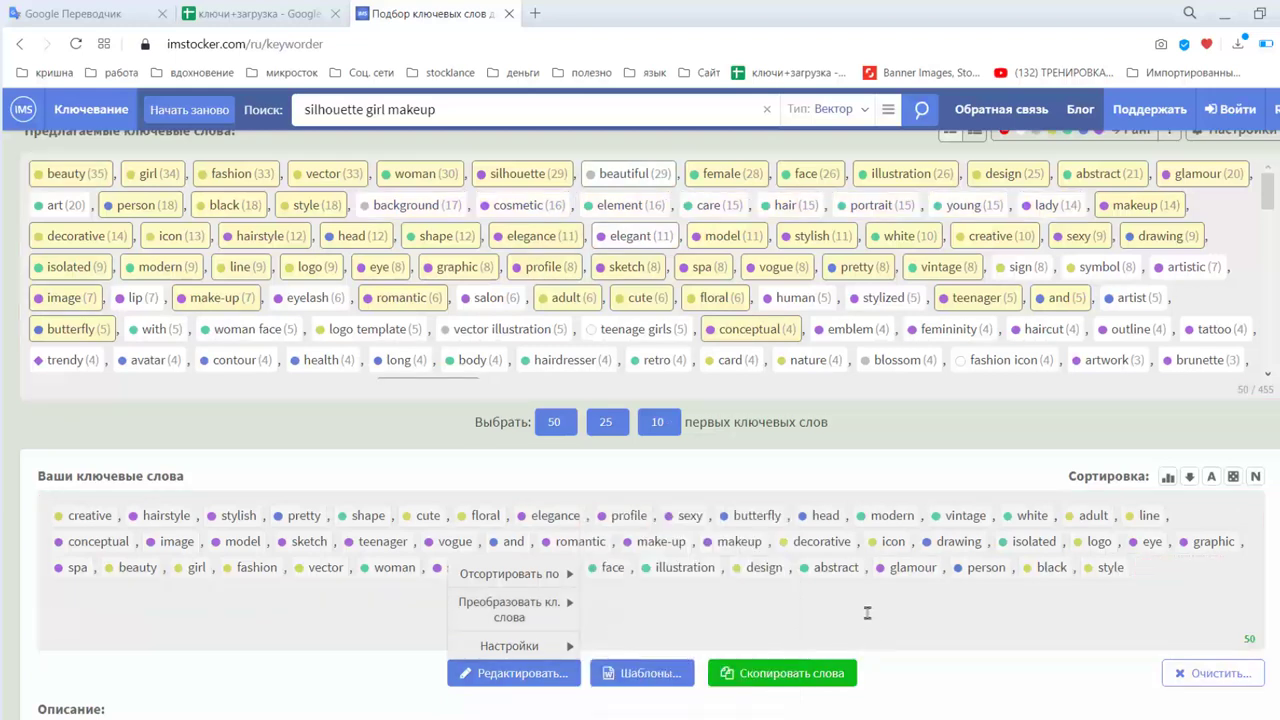
mouse_move(557, 623)
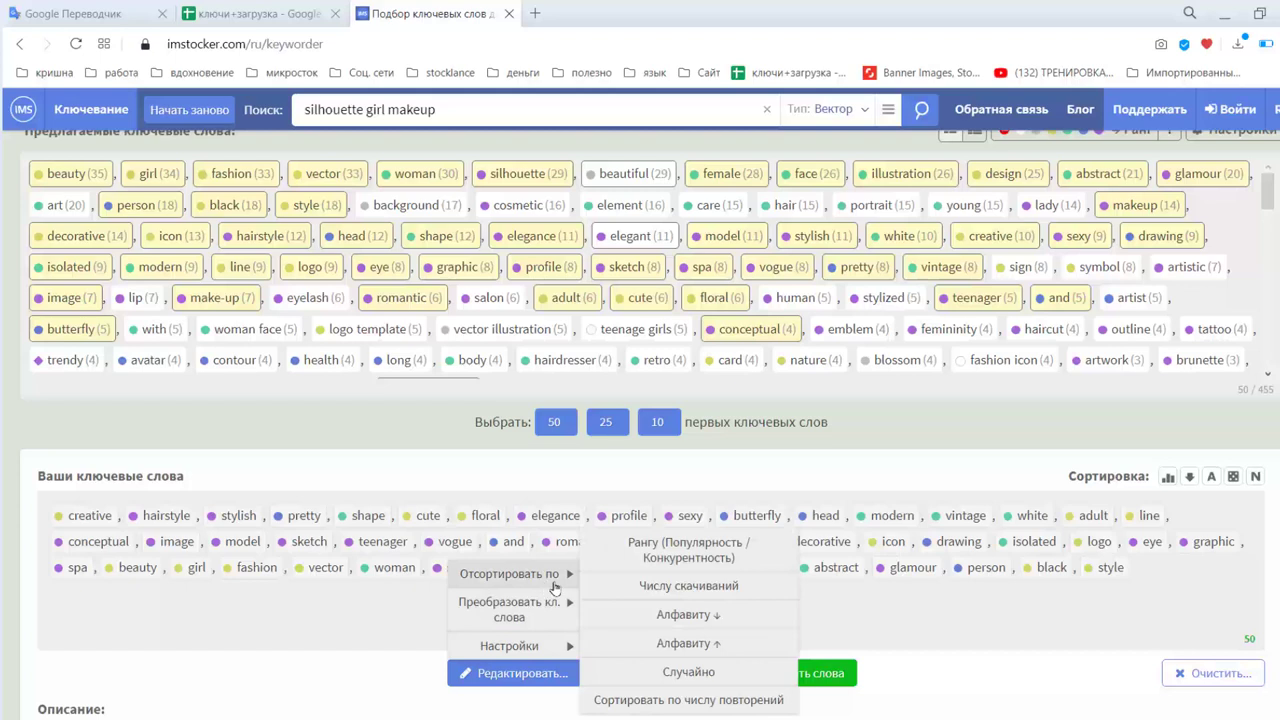
Sort your keywords by number of downloads and remove 'logo' from the list.
click(734, 548)
click(719, 592)
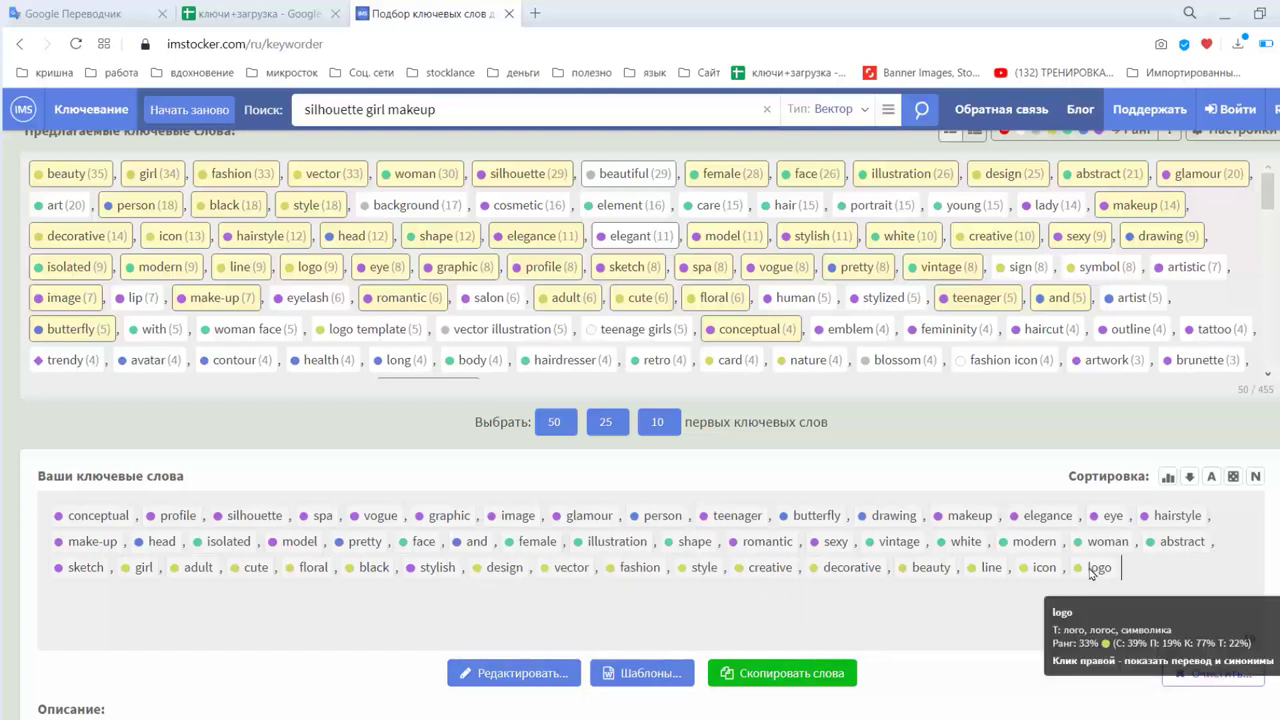
mouse_move(1095, 569)
mouse_down()
mouse_move(1126, 578)
mouse_move(1110, 576)
mouse_up()
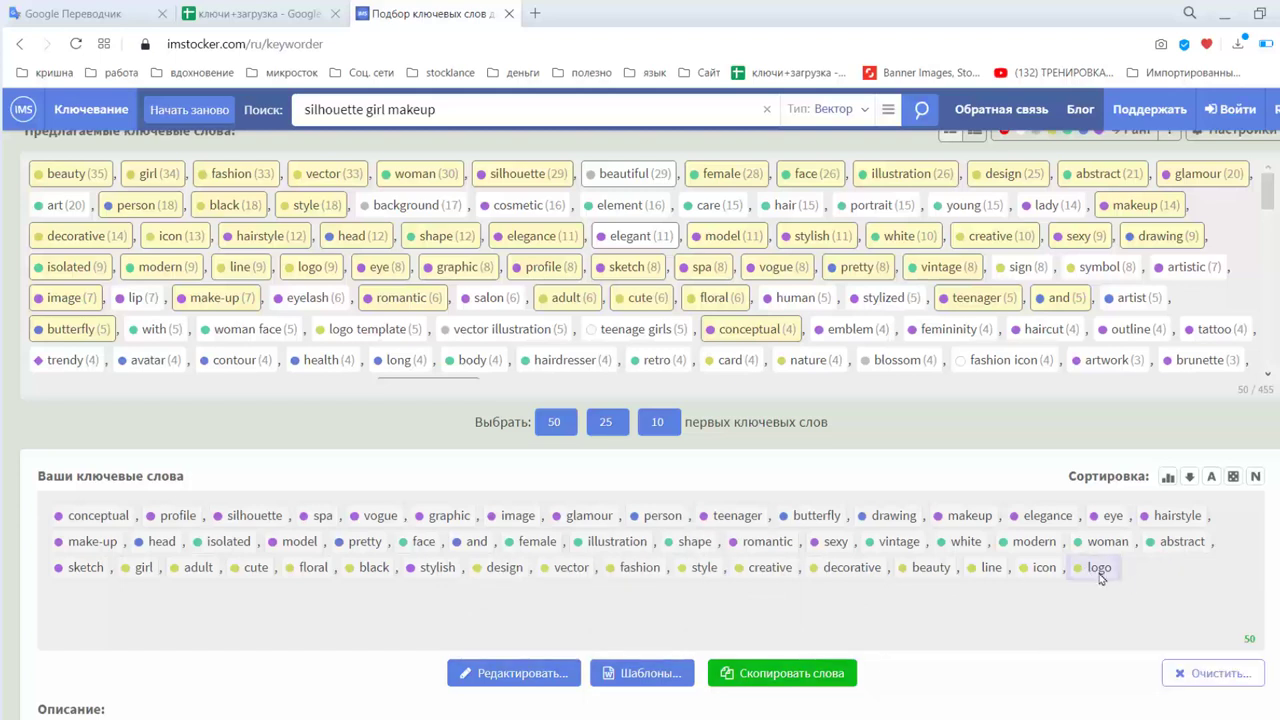
click(1097, 568)
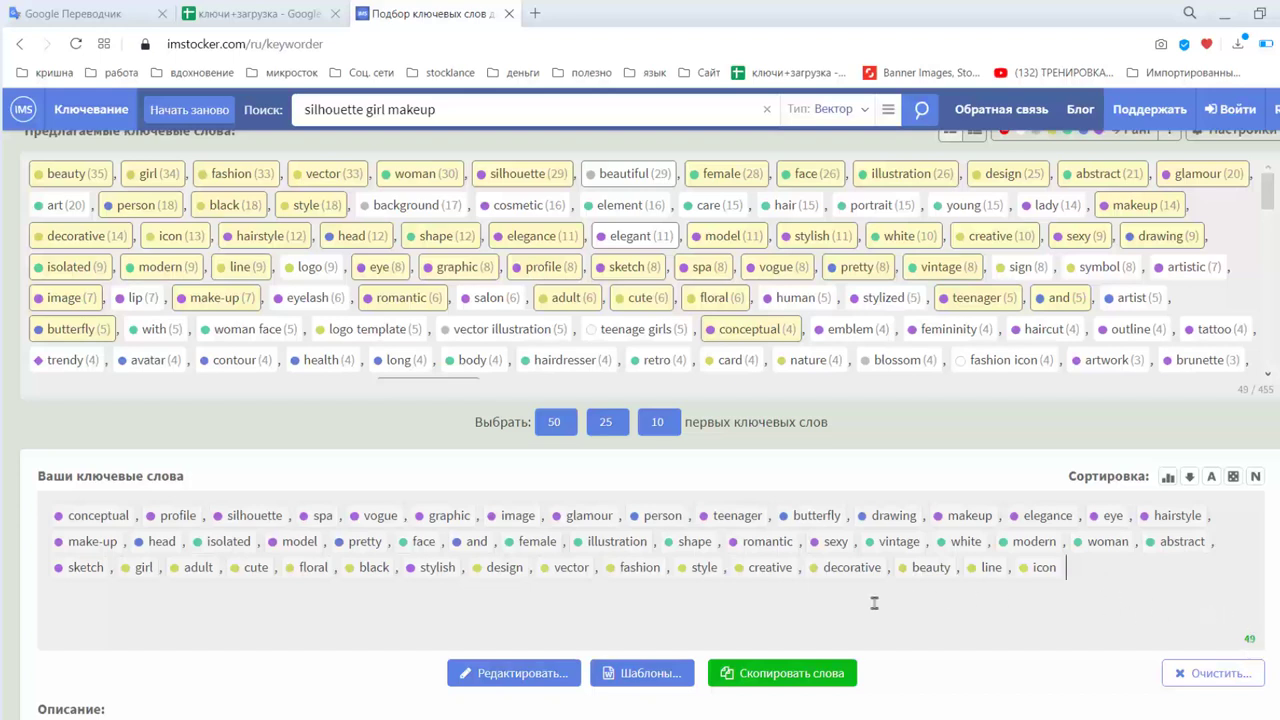
mouse_move(83, 518)
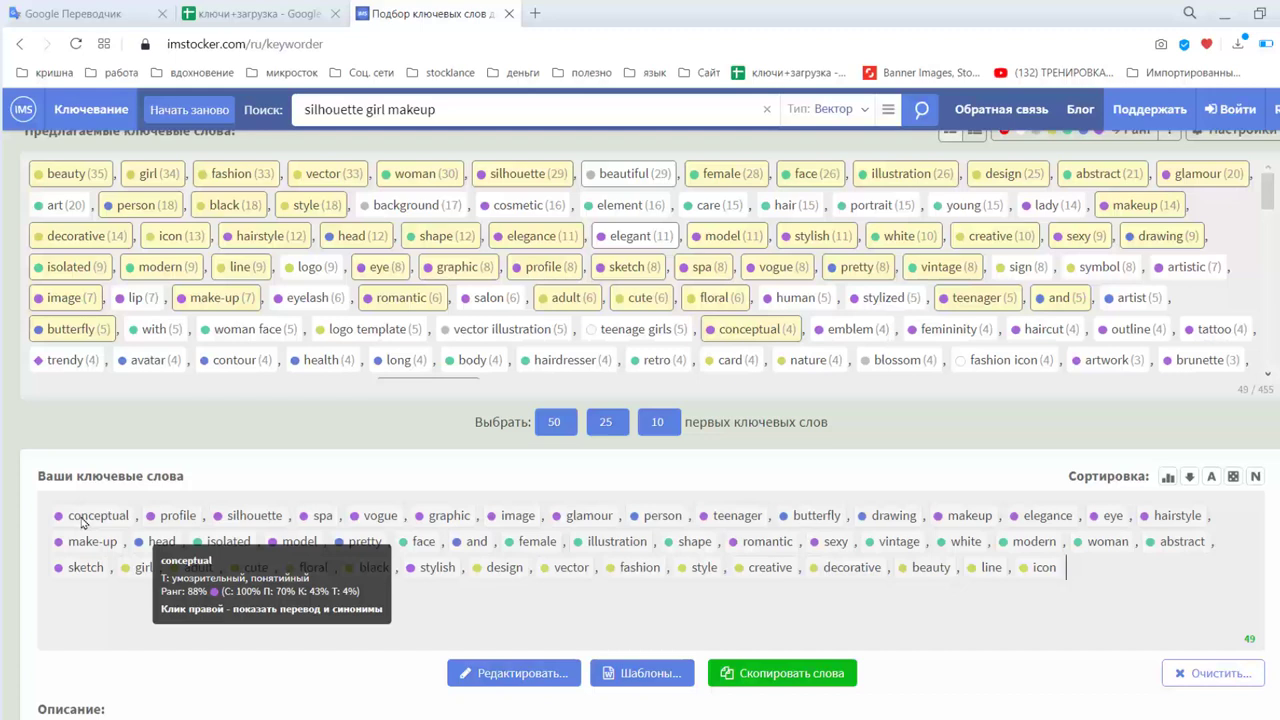
Delete 'conceptual' from your keywords and unselect 'line', leaving 47 keywords ending with 'icon'.
click(86, 521)
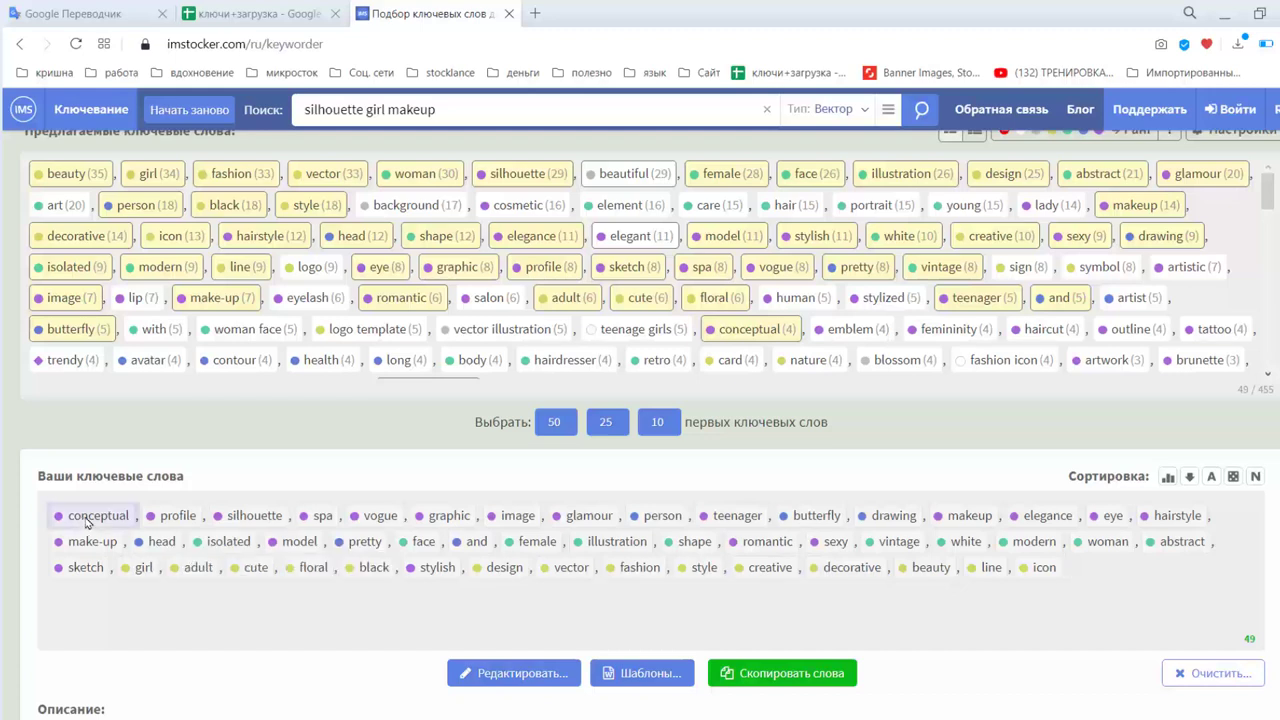
key(Delete)
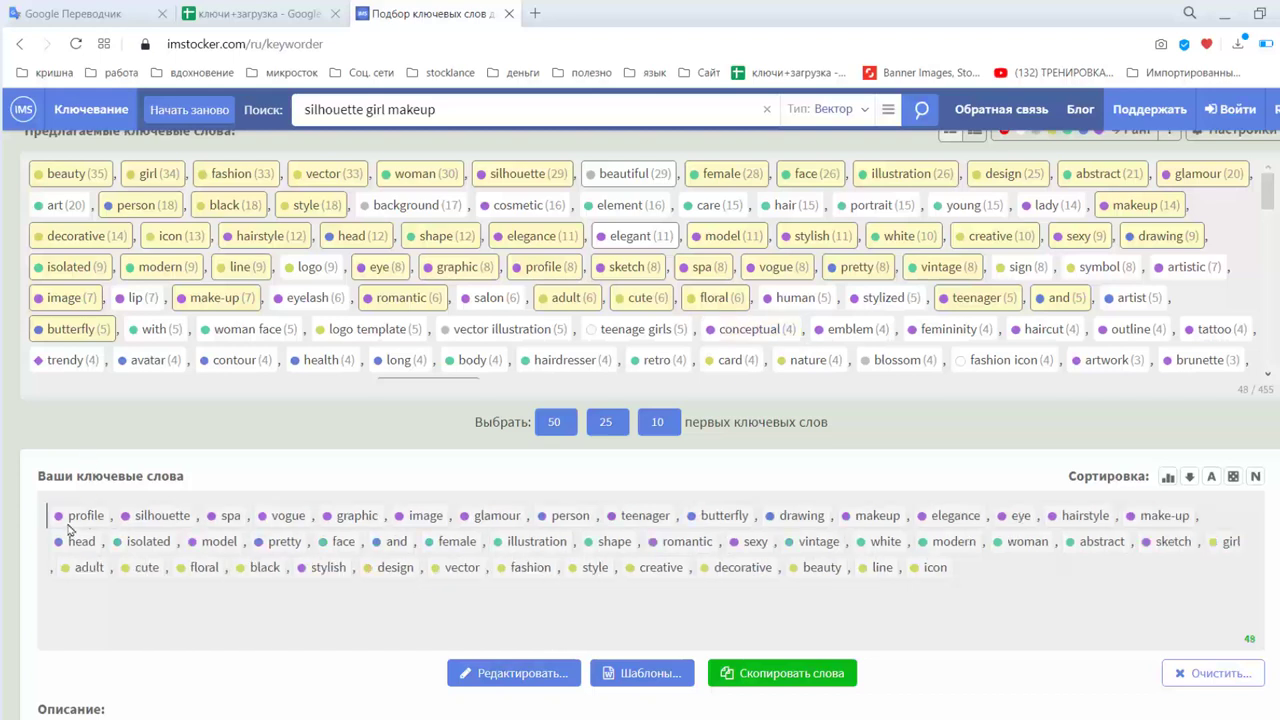
mouse_move(72, 525)
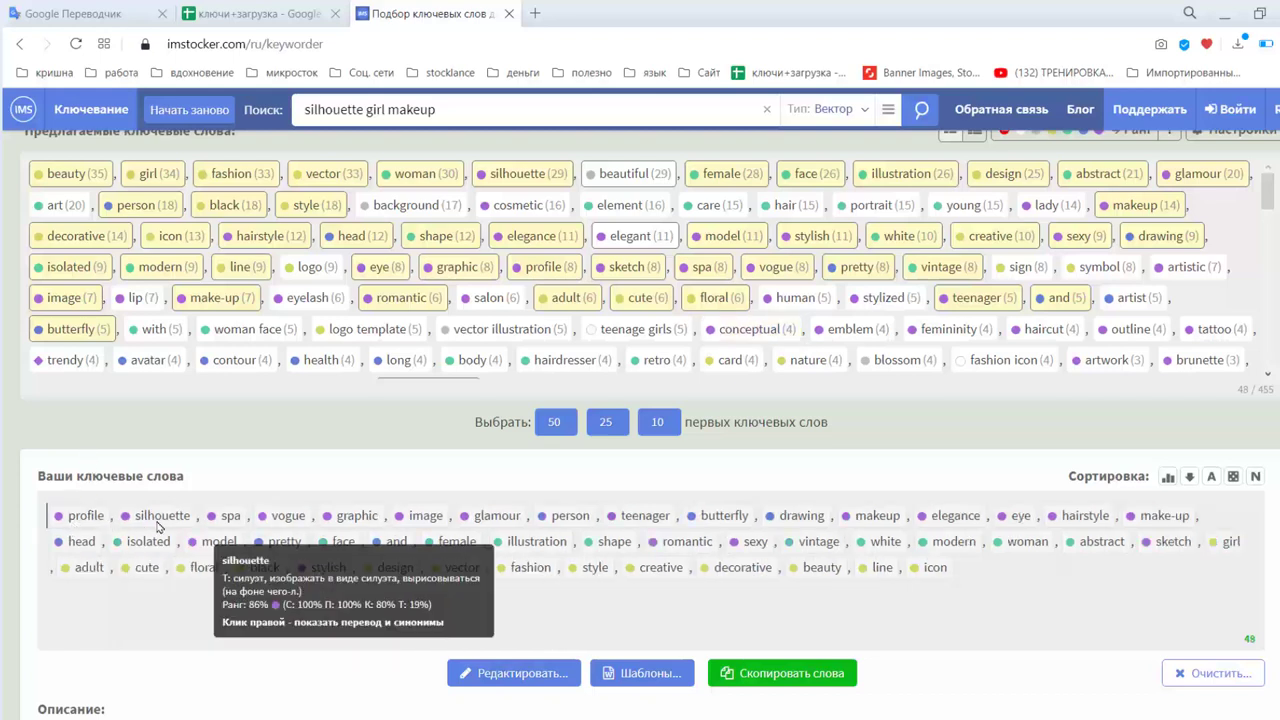
mouse_move(225, 530)
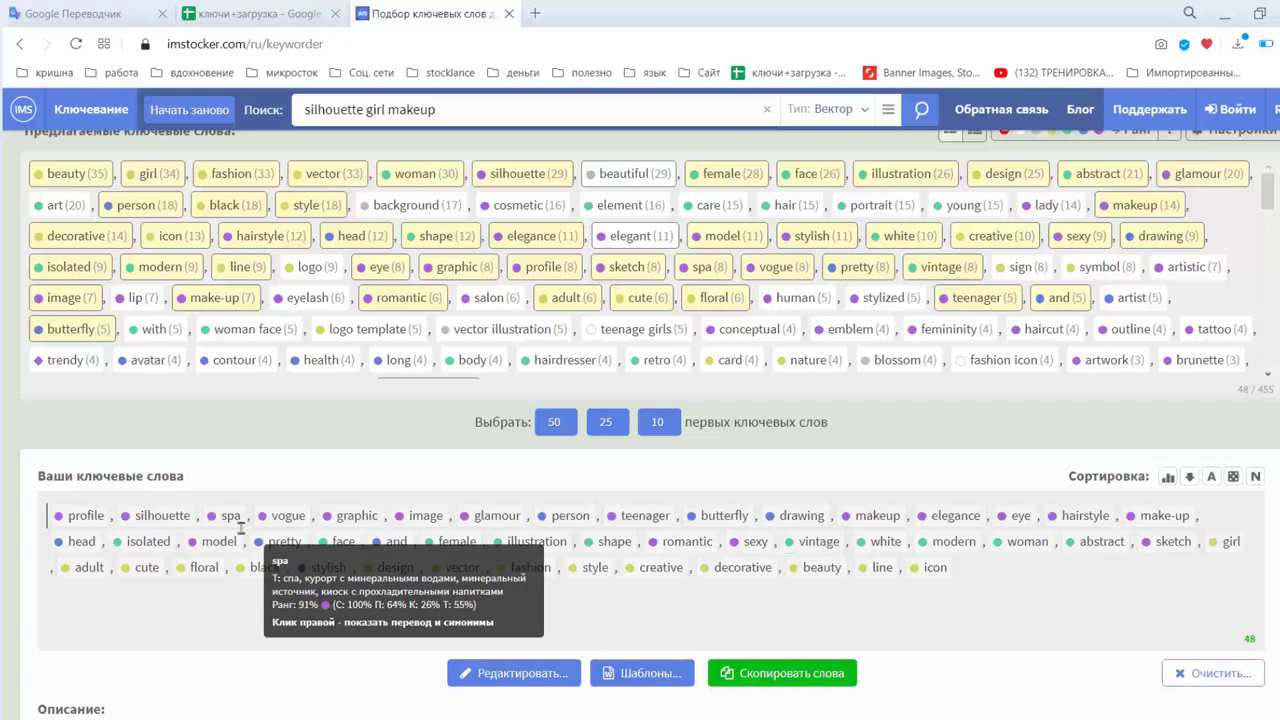
mouse_move(290, 526)
mouse_move(344, 521)
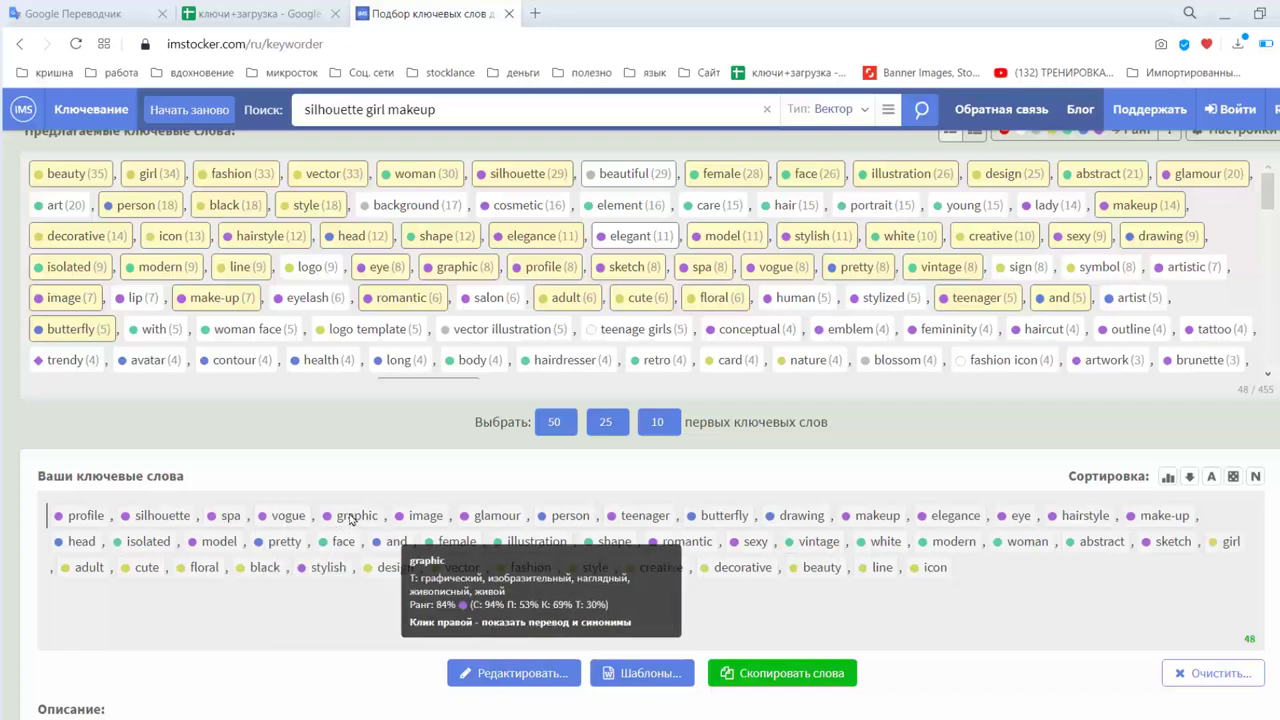
mouse_move(403, 517)
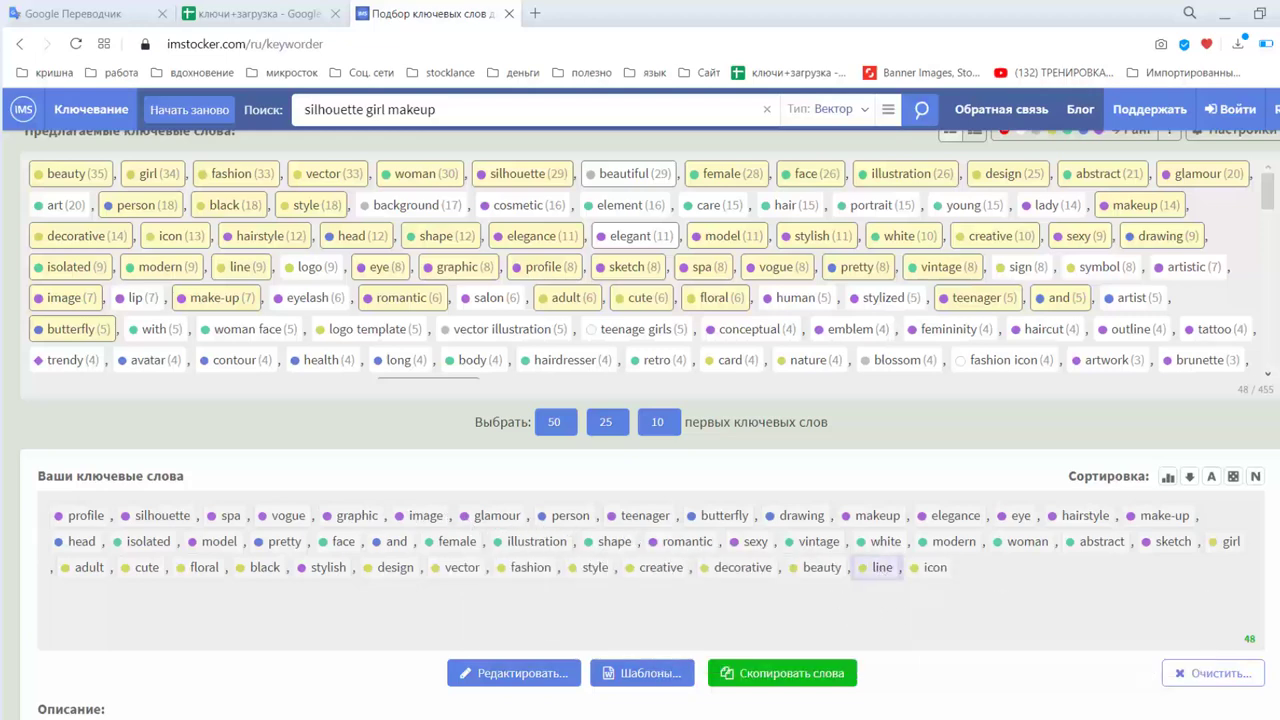
click(878, 567)
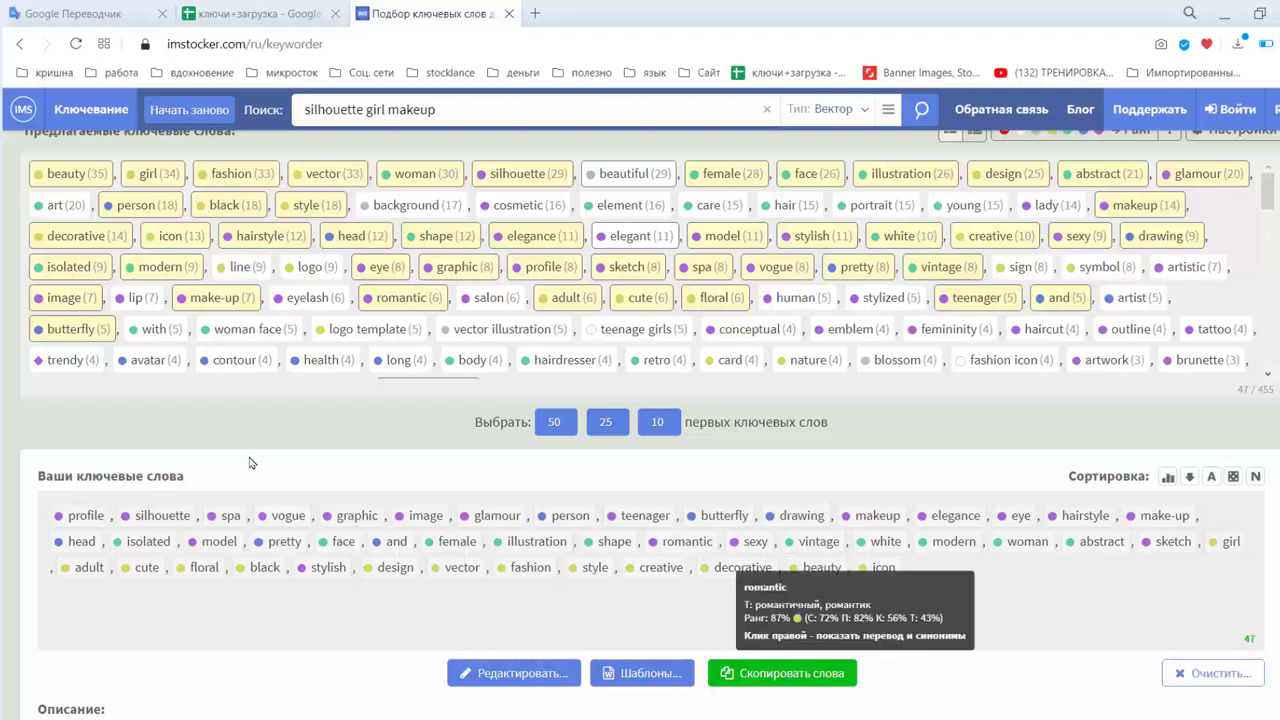
scroll(5, 440, up, 1)
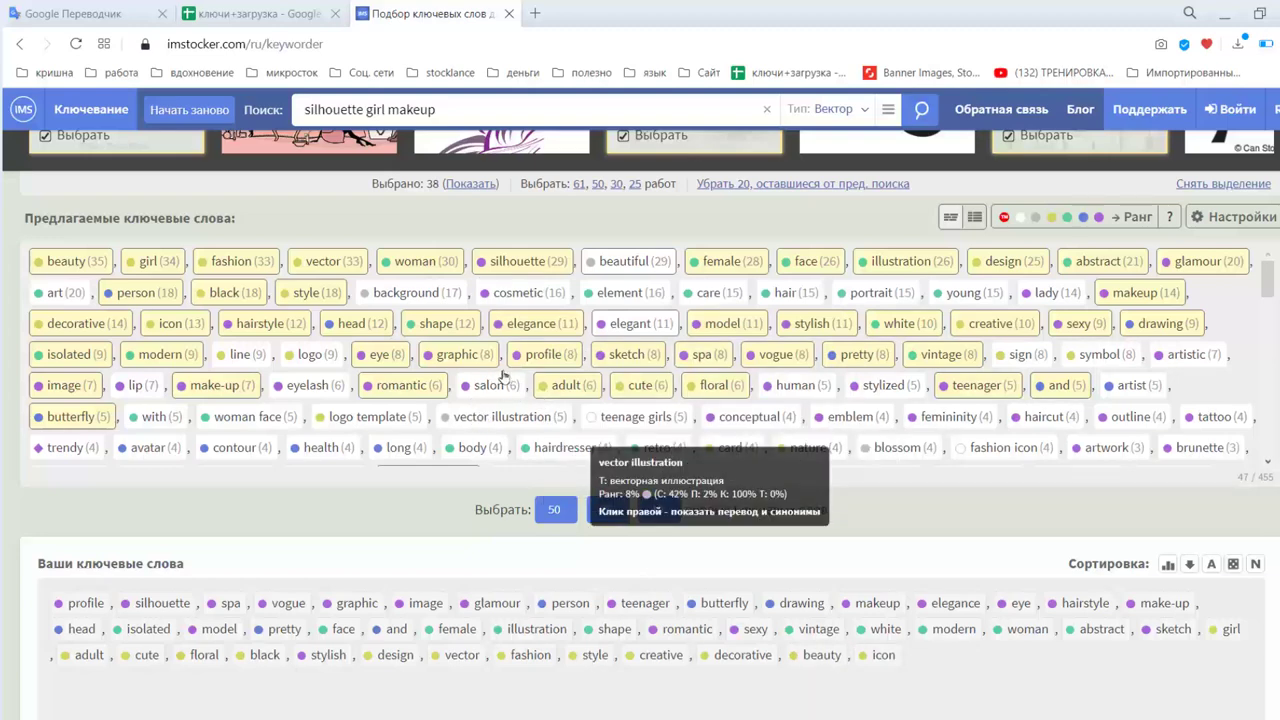
Add 'cosmetic' to the keyword list from the suggestions.
click(518, 293)
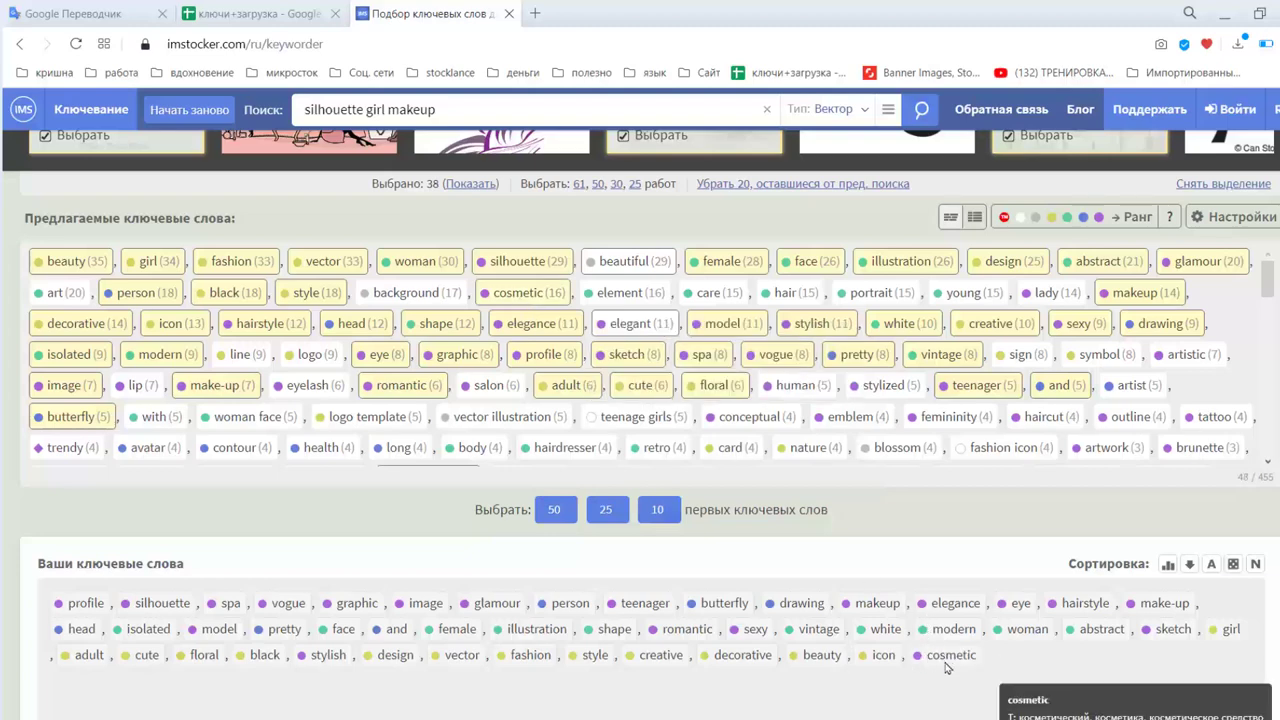
scroll(640, 424, down, 1)
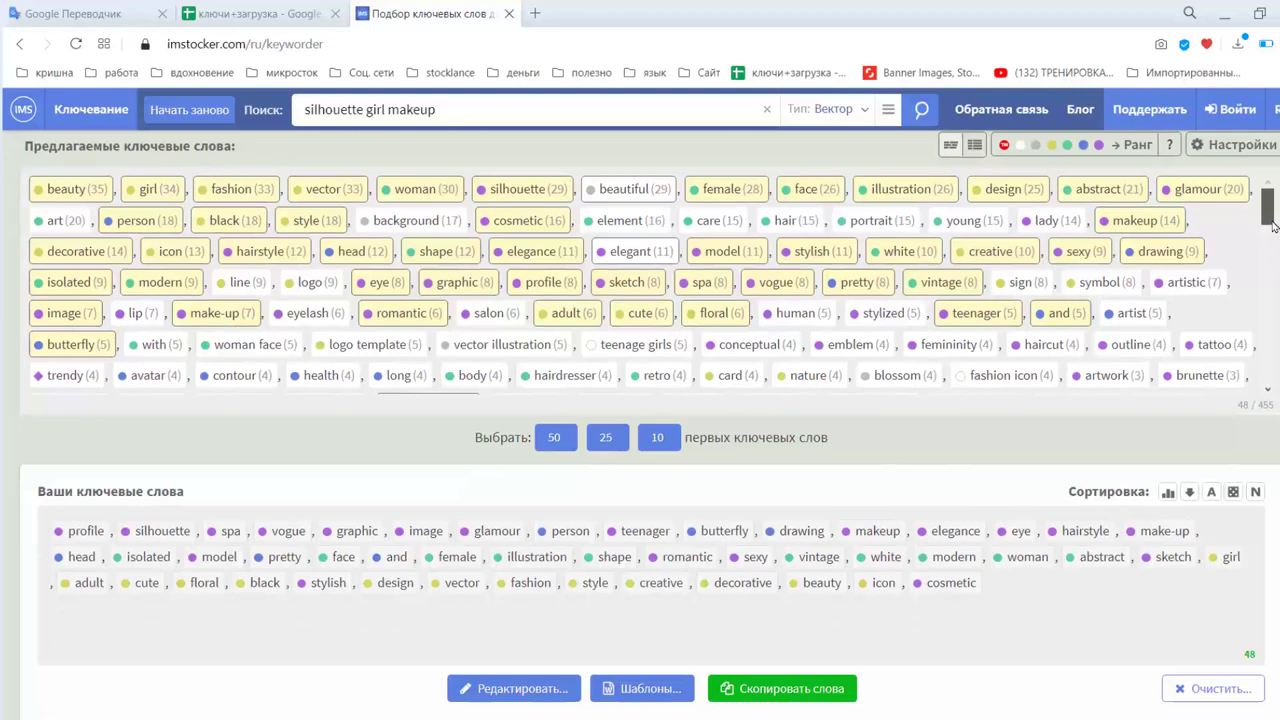
scroll(1268, 227, down, 1)
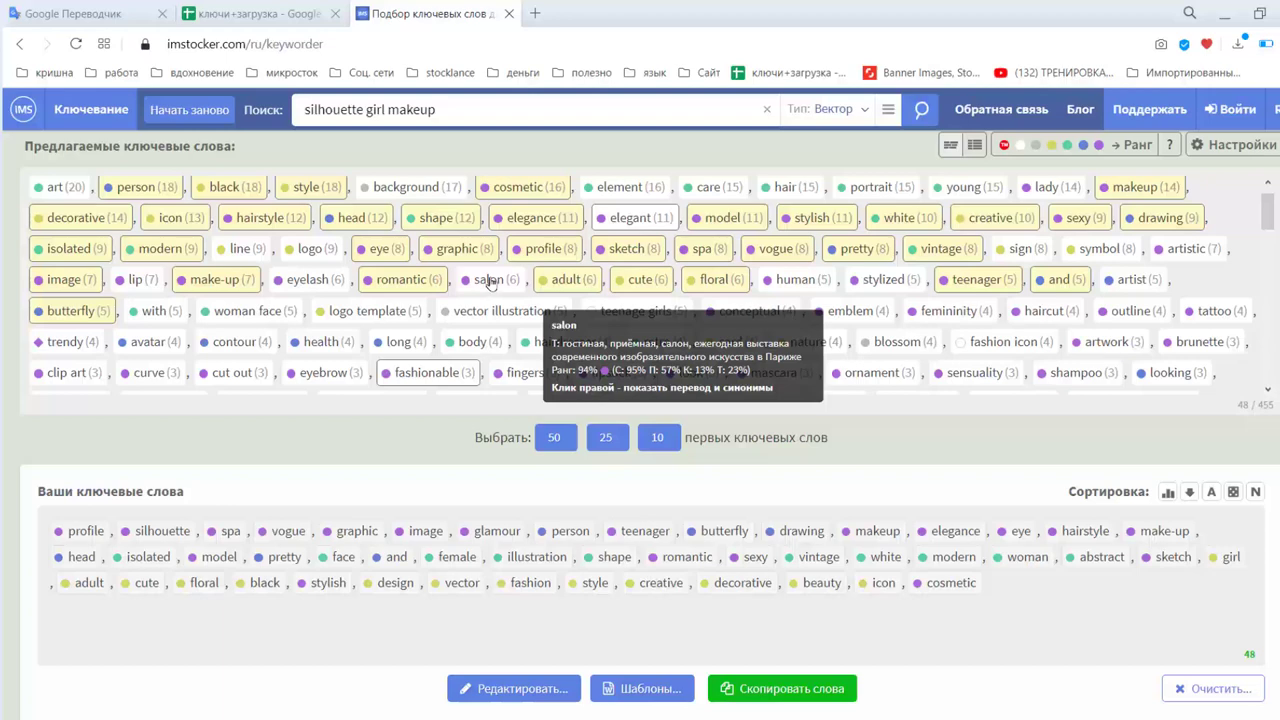
Add 'artistic', 'eyelash' and 'salon', and remove 'adult', for exactly 50 keywords.
click(1205, 257)
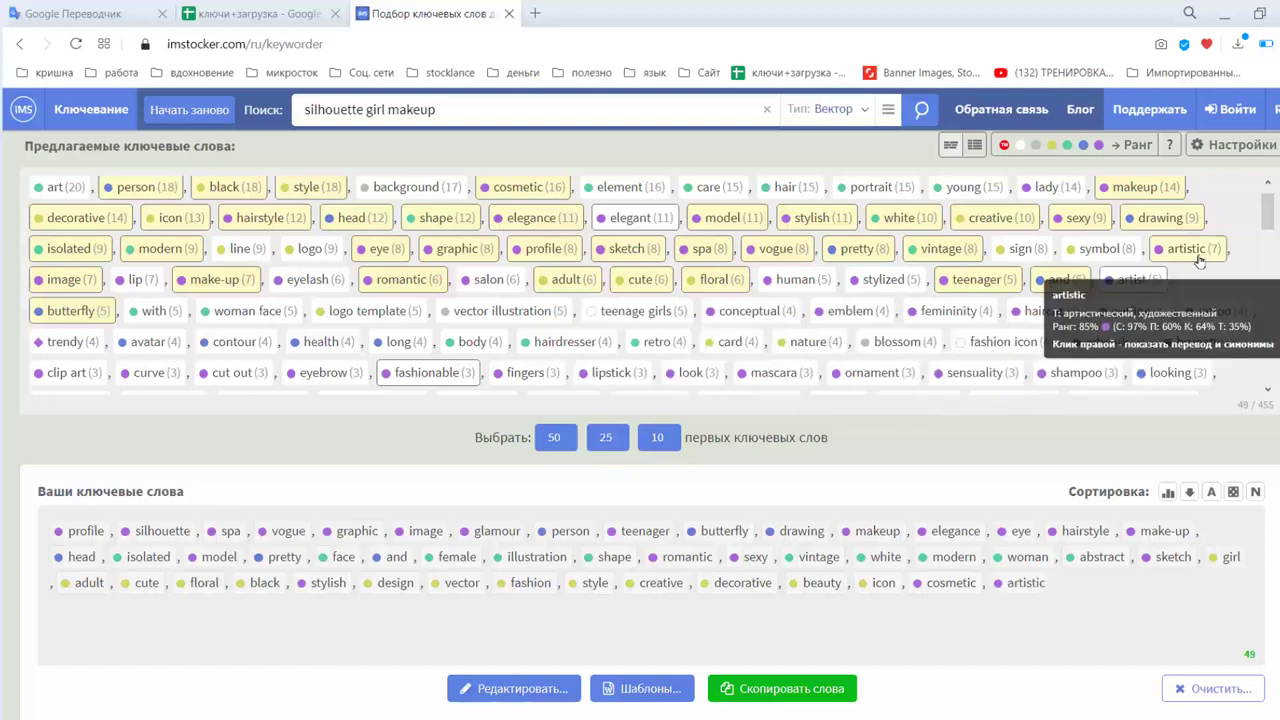
click(300, 282)
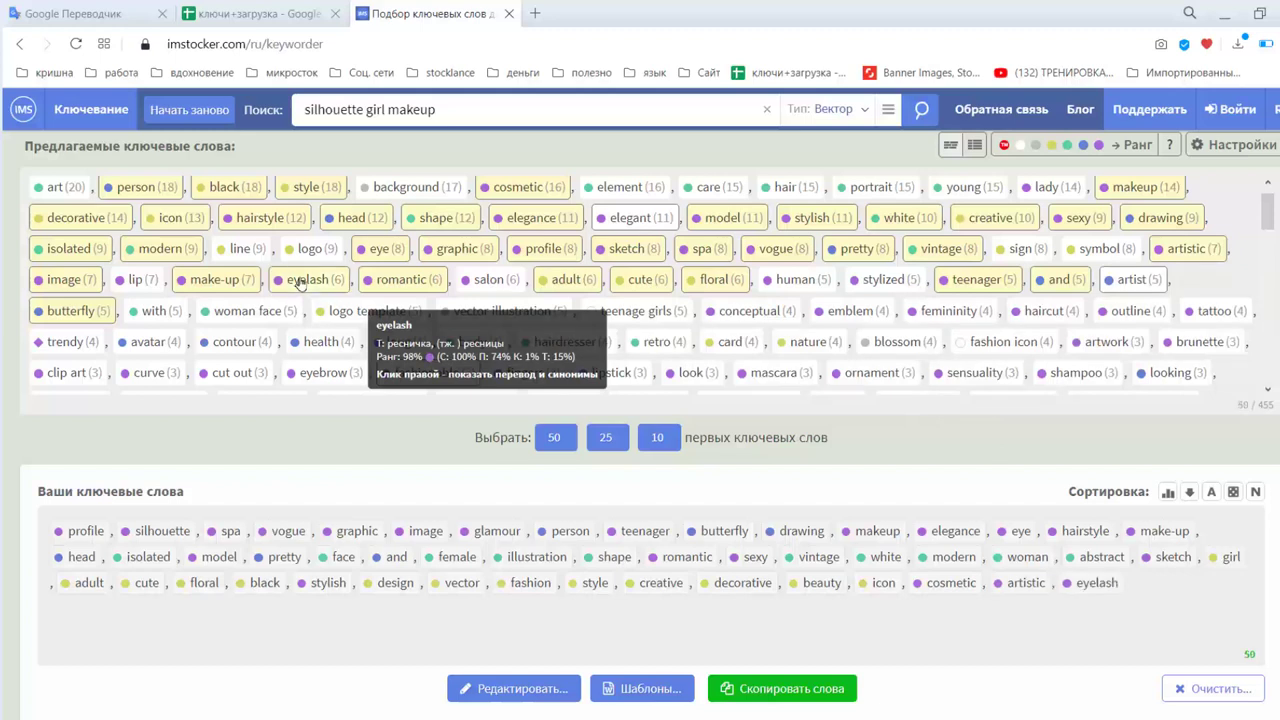
click(488, 290)
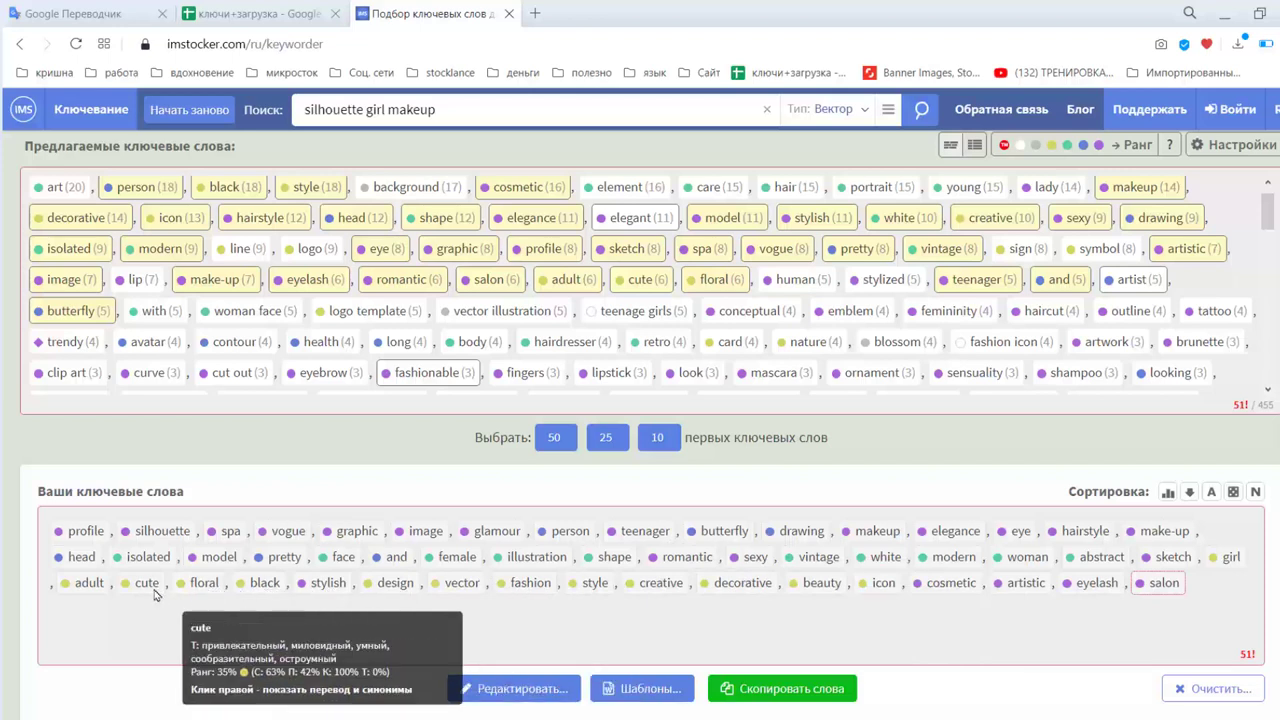
click(102, 589)
click(102, 589)
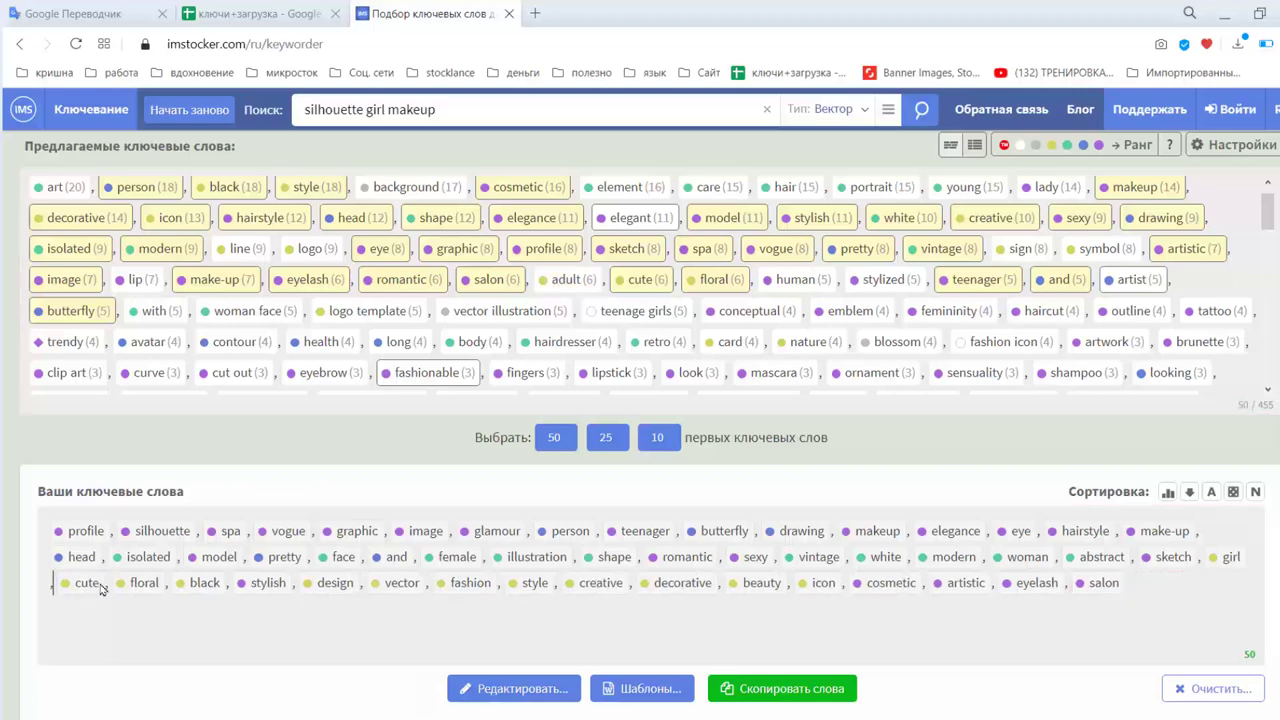
Copy the 50 finished keywords and return to the герл folder in File Explorer.
scroll(651, 633, down, 1)
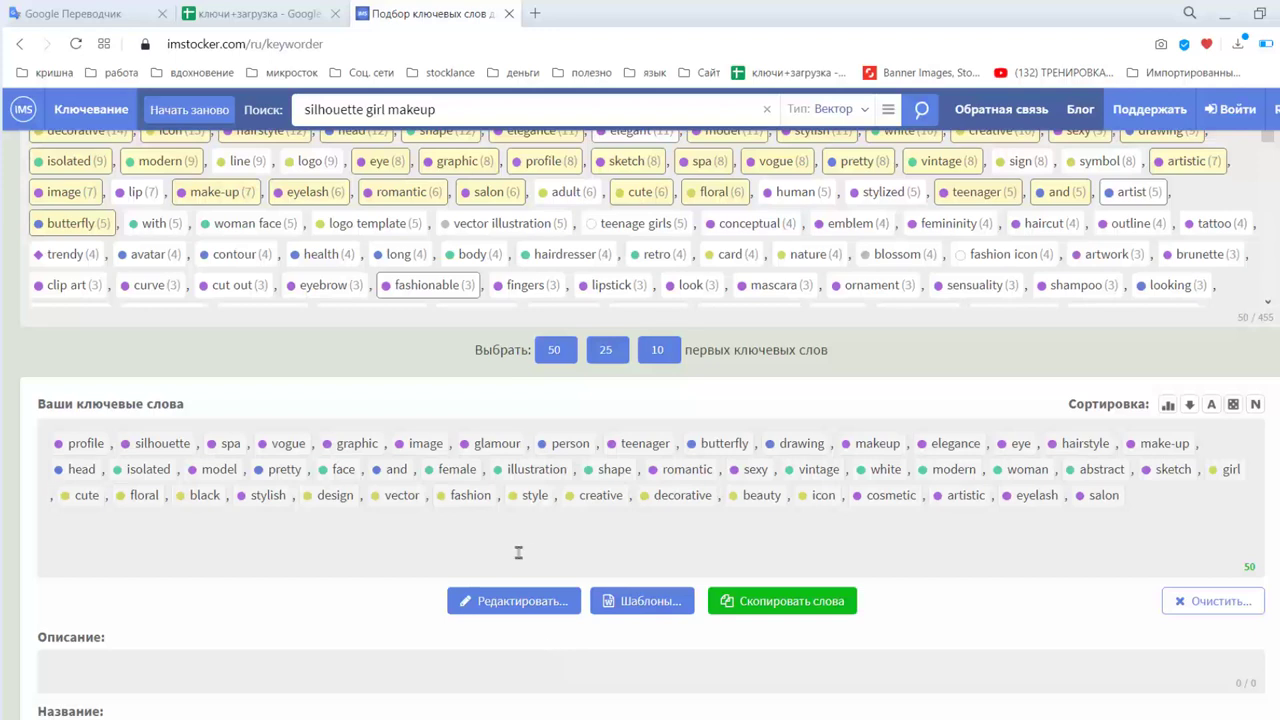
click(775, 612)
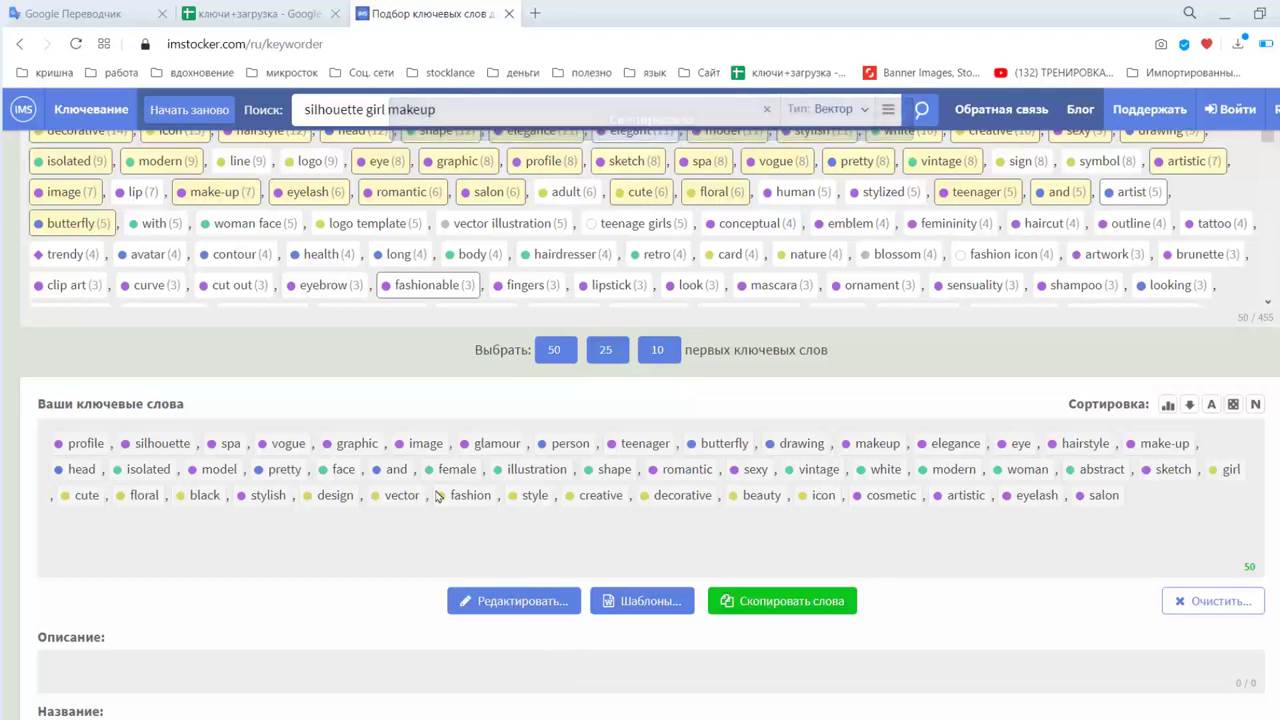
click(101, 715)
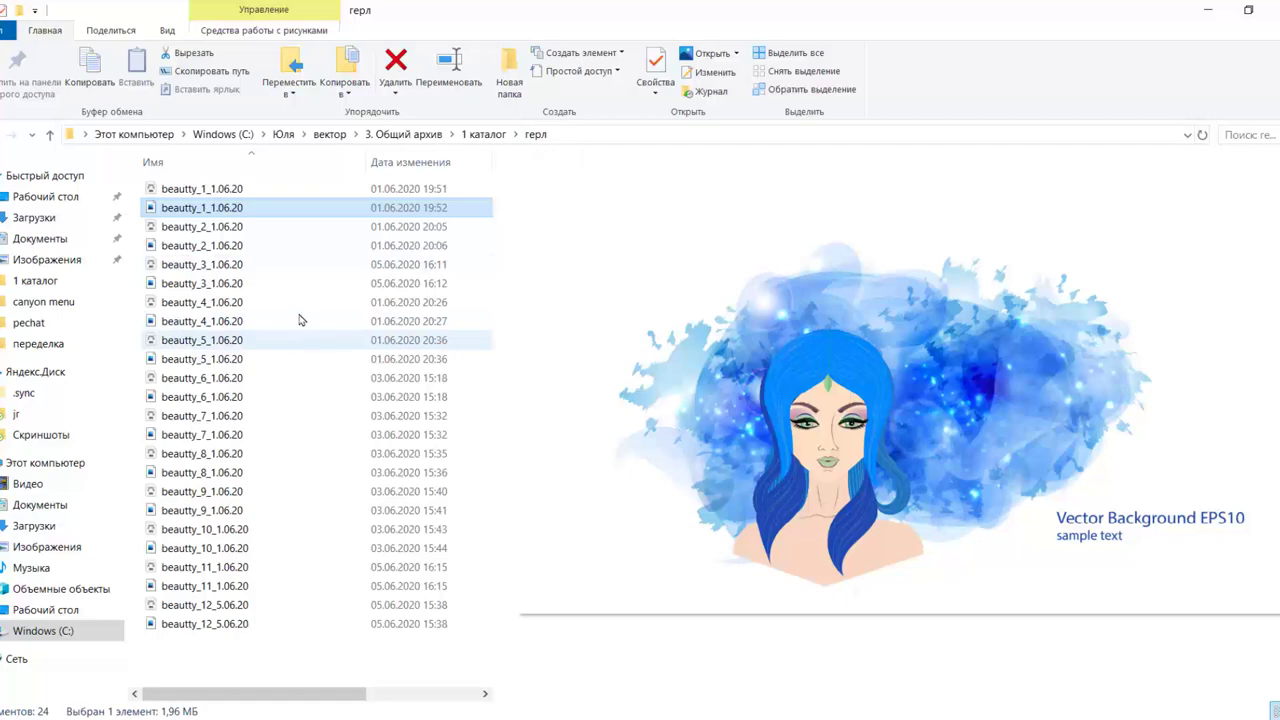
Switch from File Explorer to Stock Submitter to view the герл folder's 12 thumbnails.
click(230, 715)
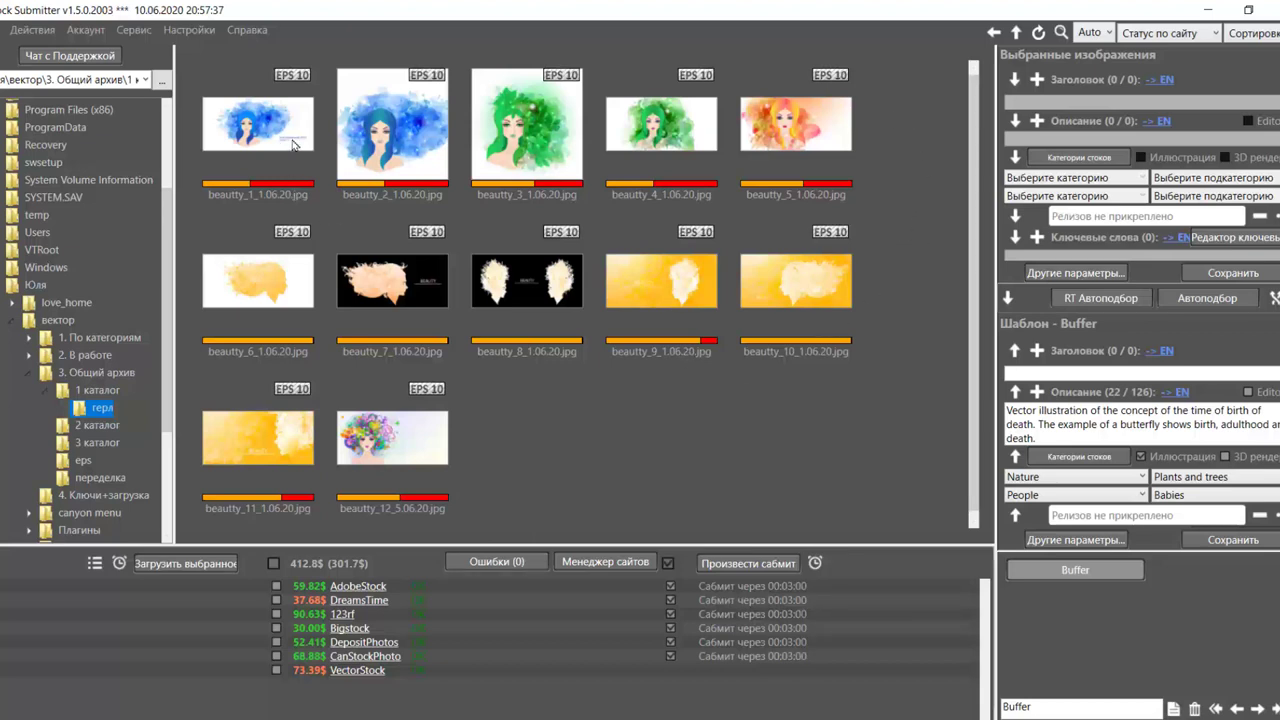
Paste the copied 50-keyword list into the Keywords field of all twelve beautty images.
drag(899, 119, 235, 452)
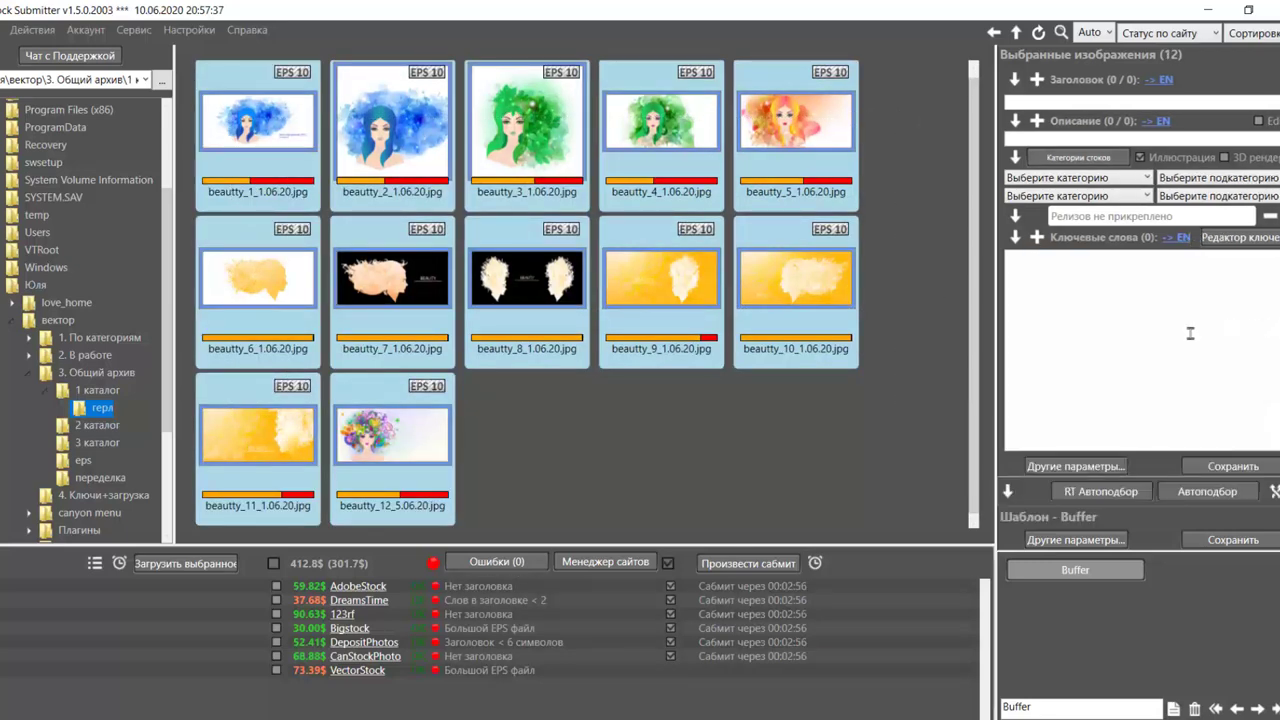
click(1182, 332)
key(ctrl+v)
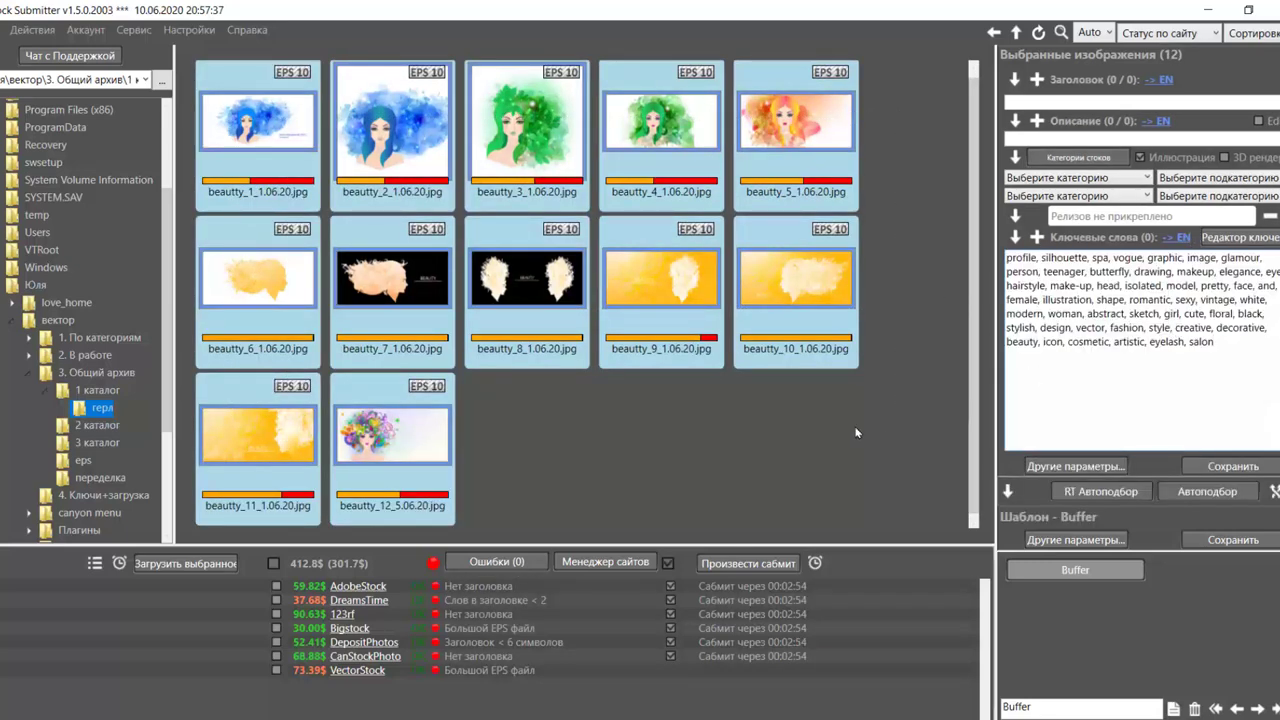
click(847, 445)
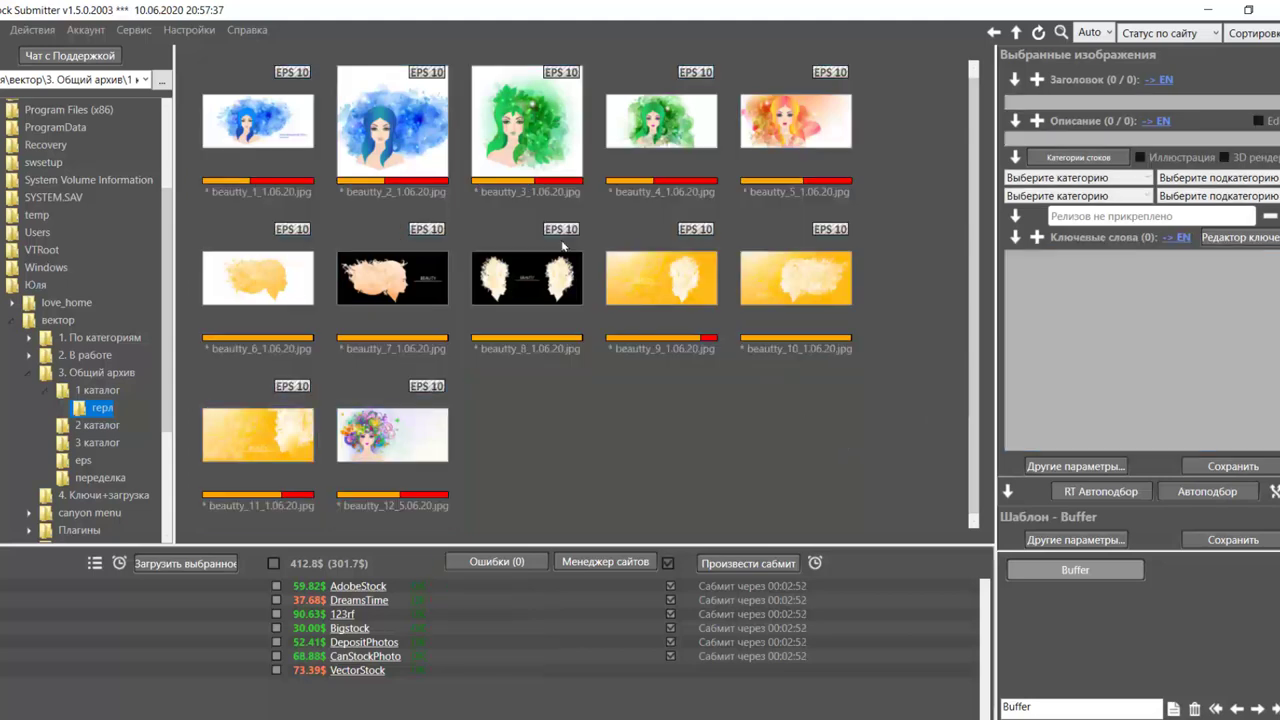
Spot-check the pasted keywords on beautty_1, the orange-haired image, beautty_9 and beautty_12.
click(287, 136)
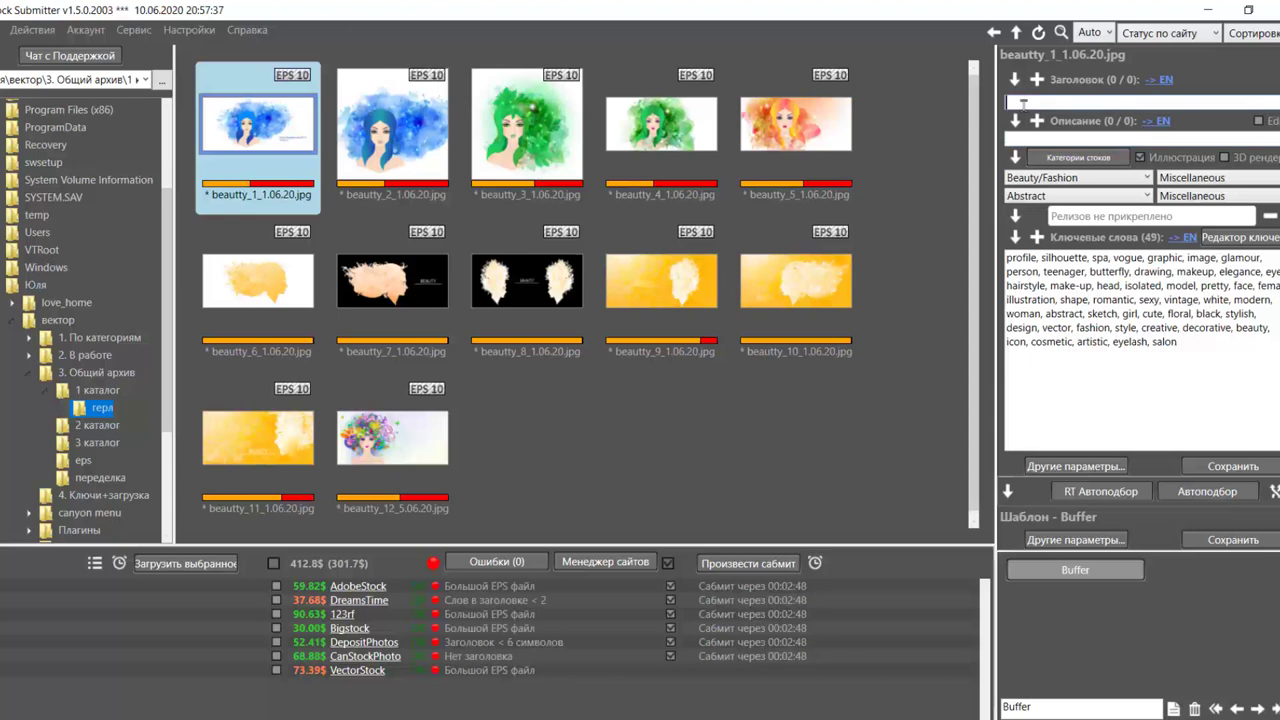
click(922, 145)
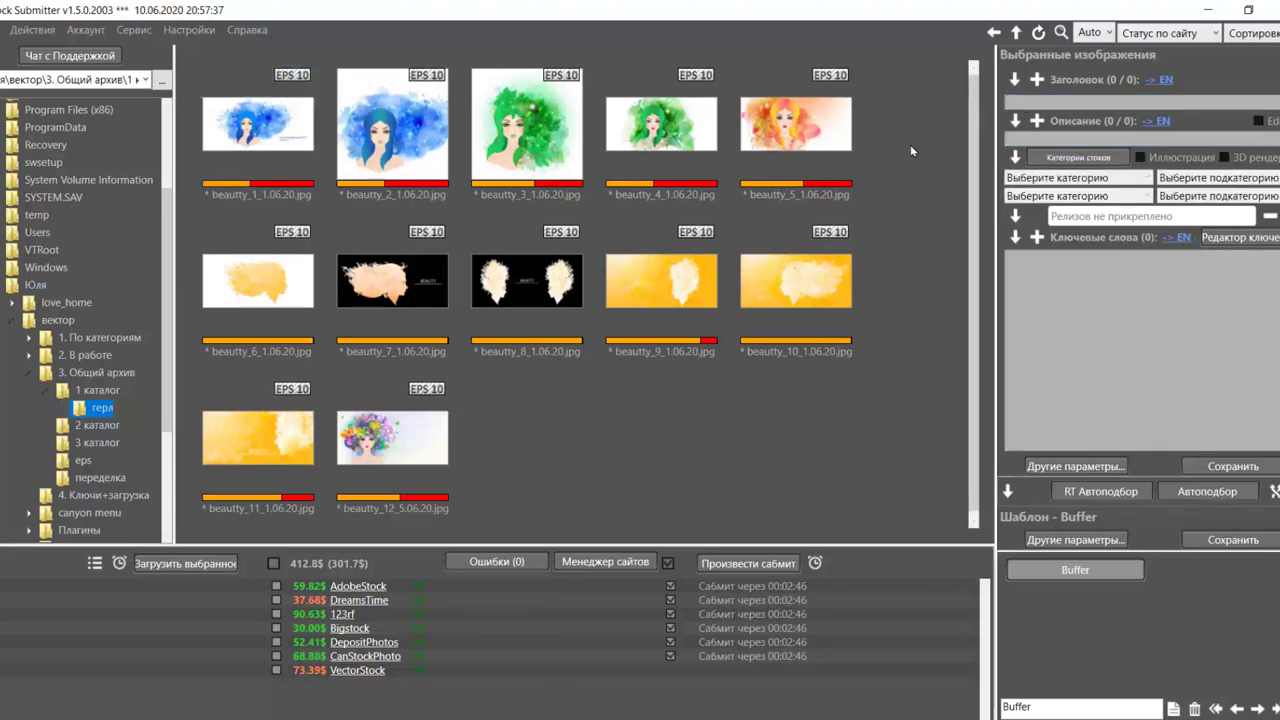
click(838, 116)
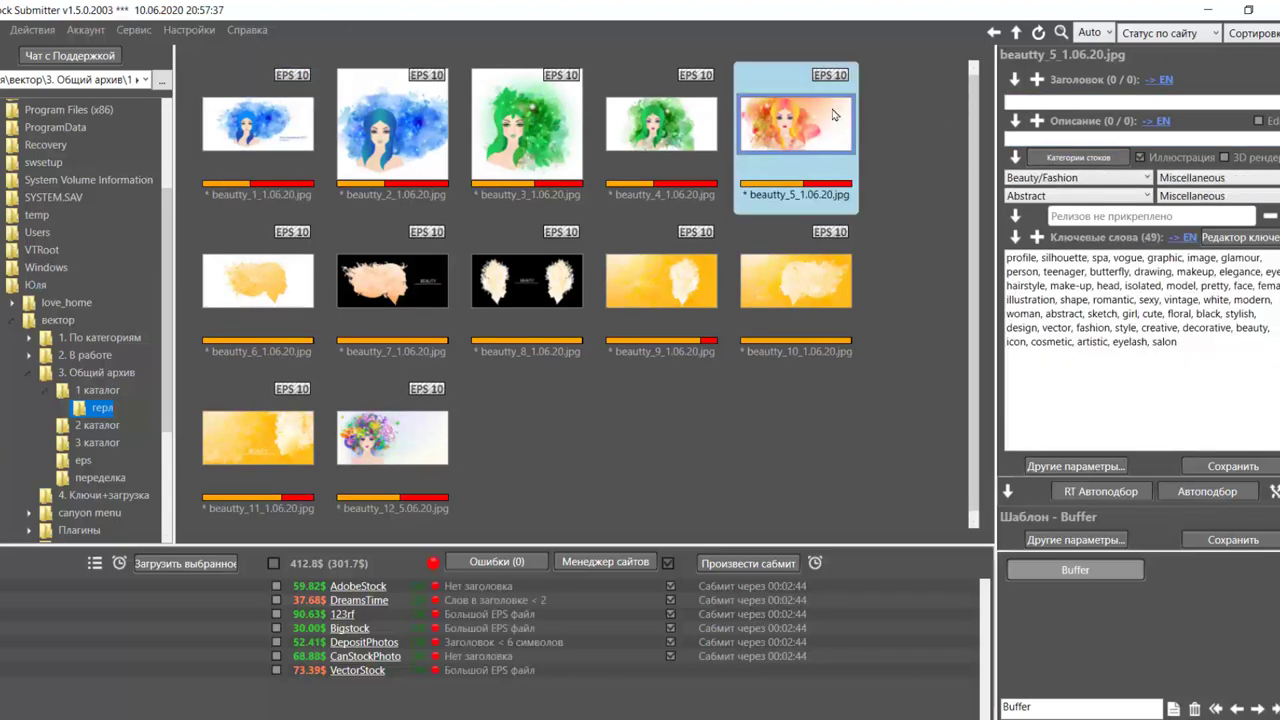
click(897, 97)
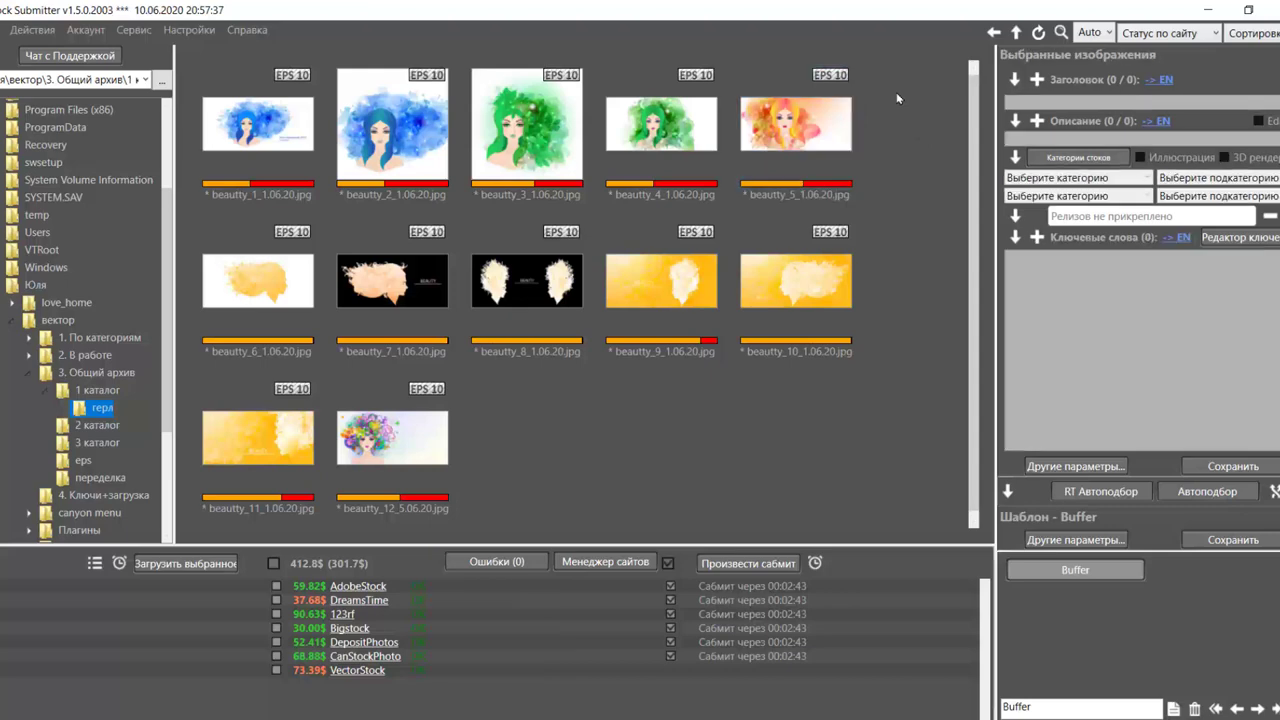
click(765, 296)
click(685, 297)
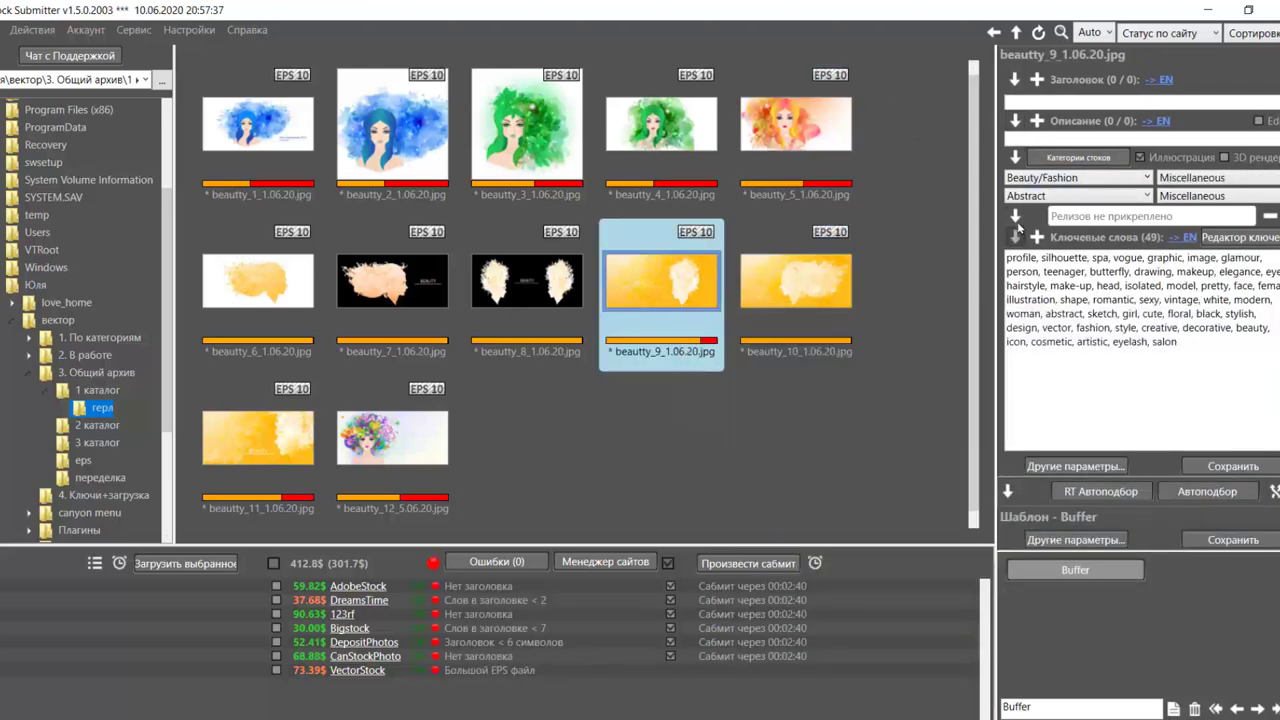
click(925, 257)
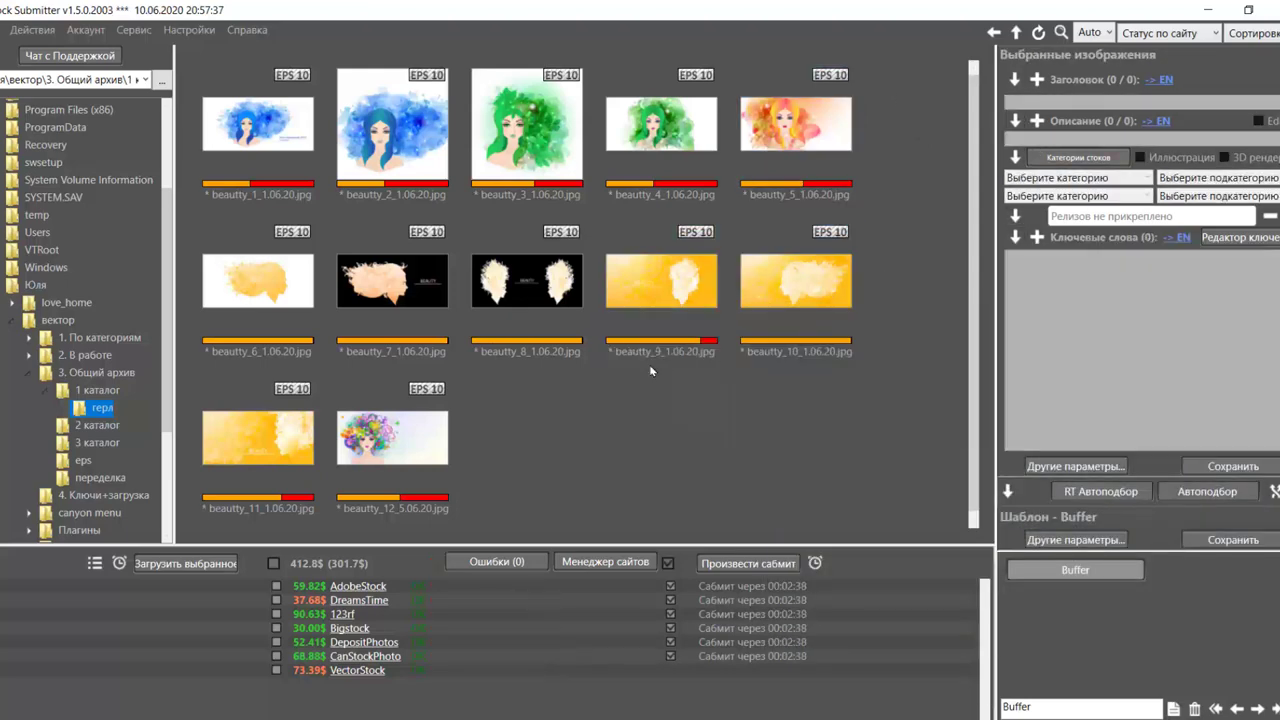
click(422, 432)
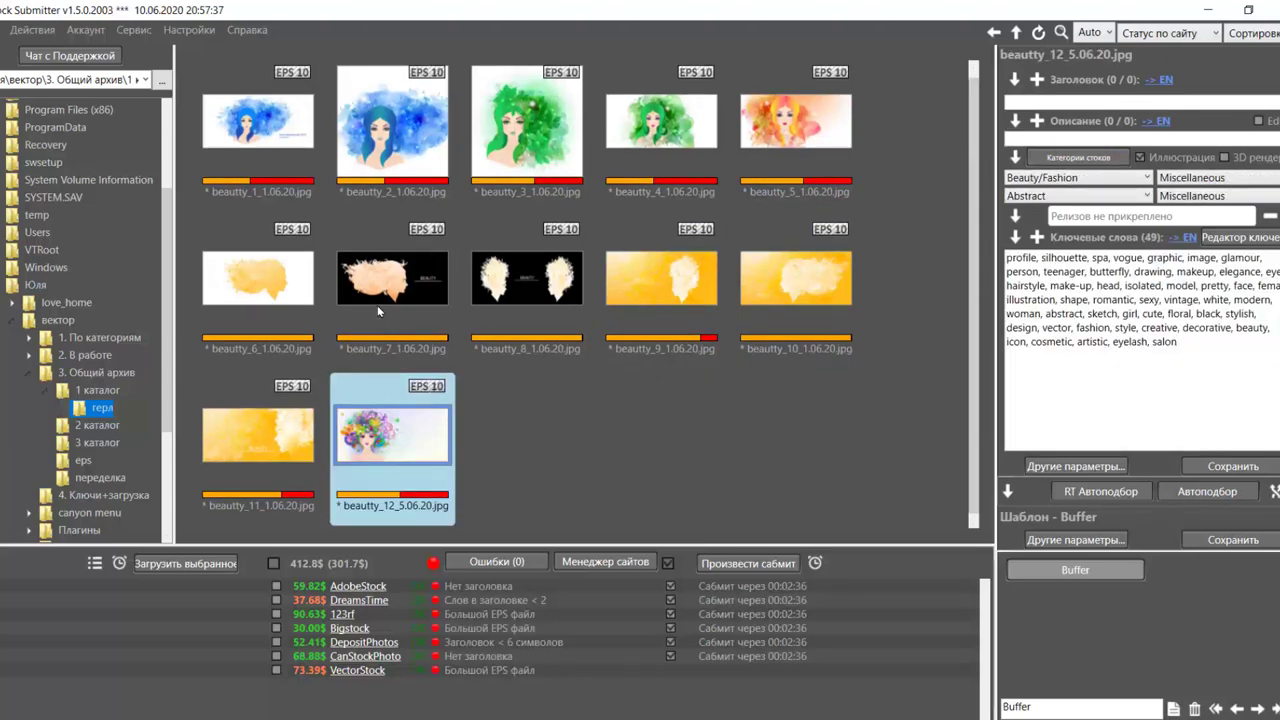
click(378, 311)
Inspect the keyword panel for the blue-haired, green-haired beautty_3 and beautty_4 images.
click(377, 185)
ctrl+click(546, 167)
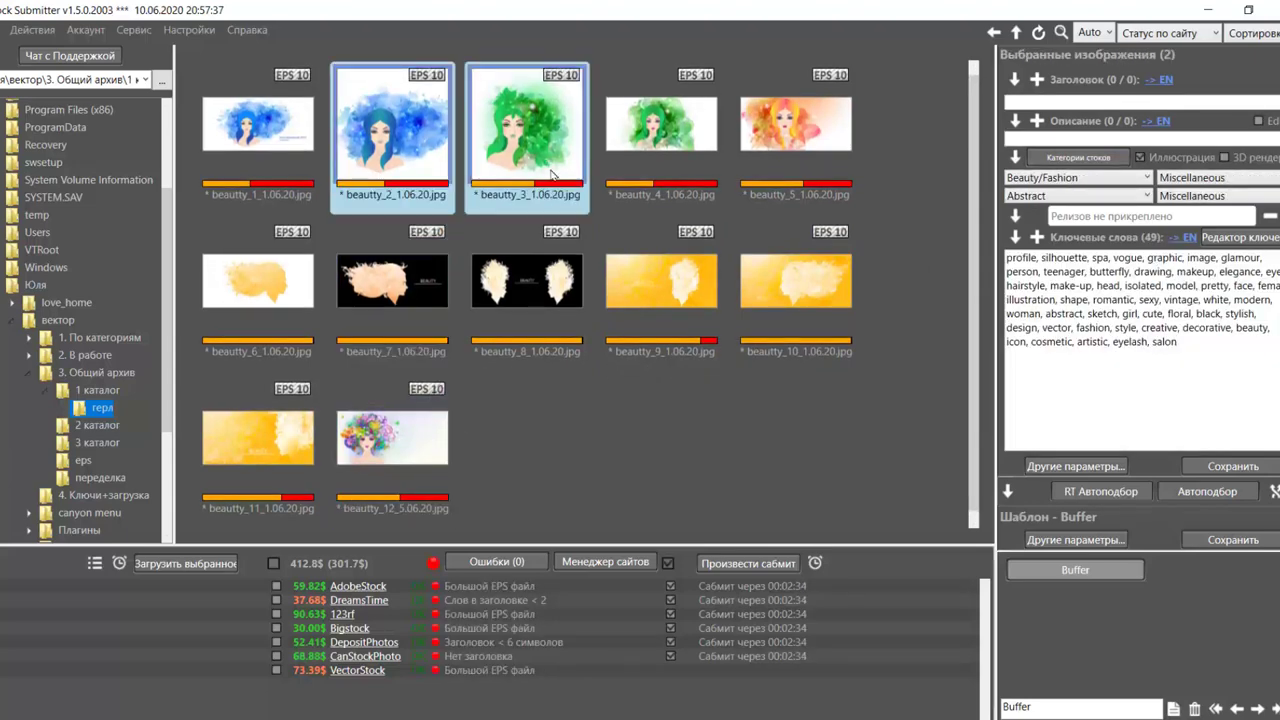
click(625, 150)
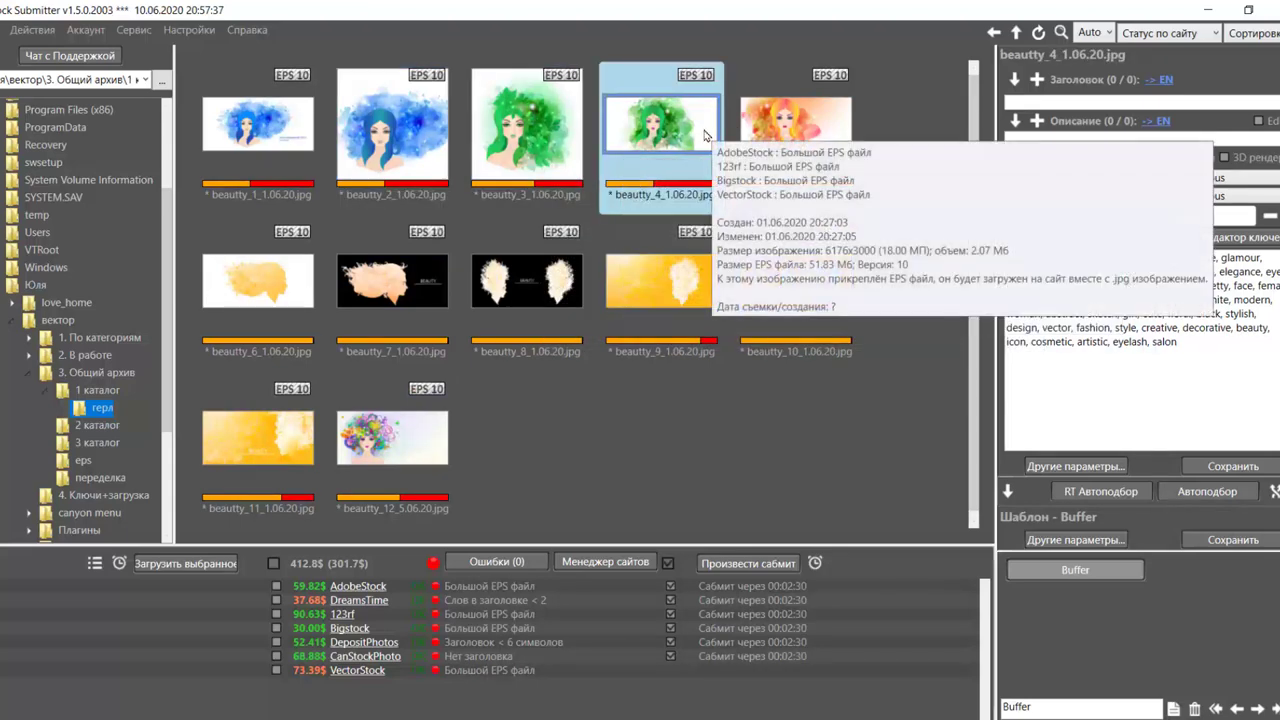
click(543, 138)
click(637, 138)
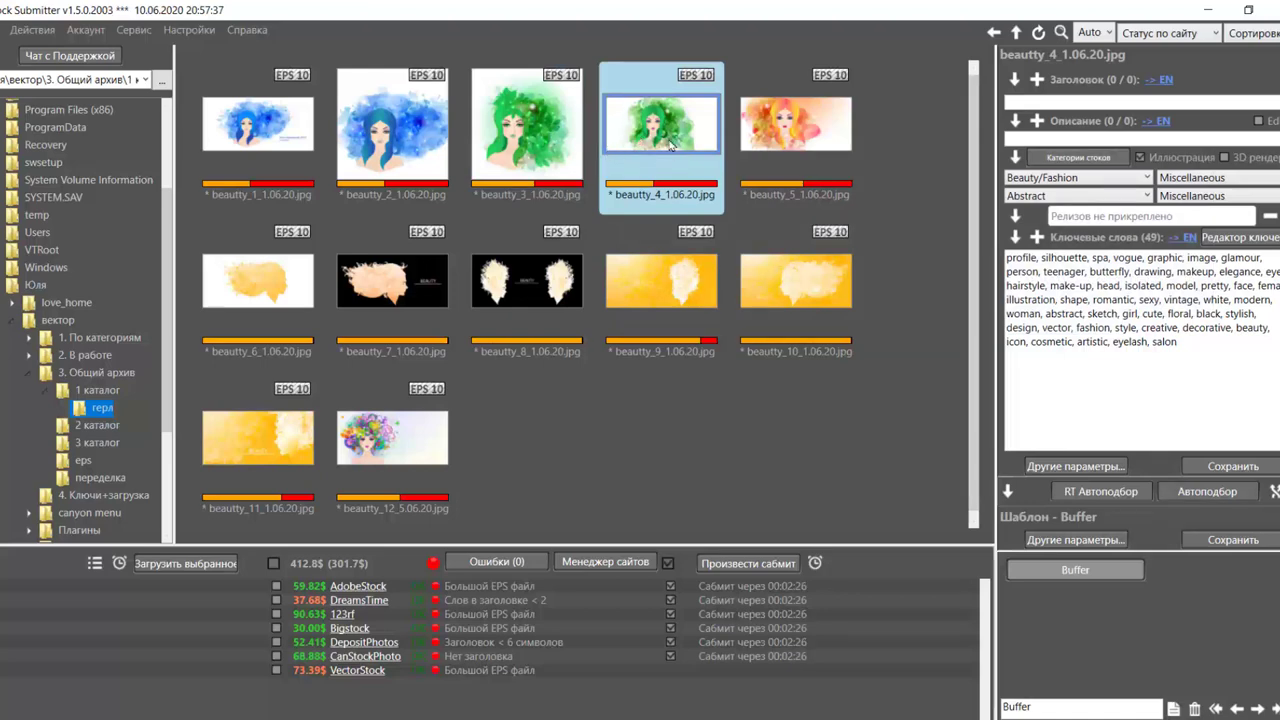
mouse_move(692, 128)
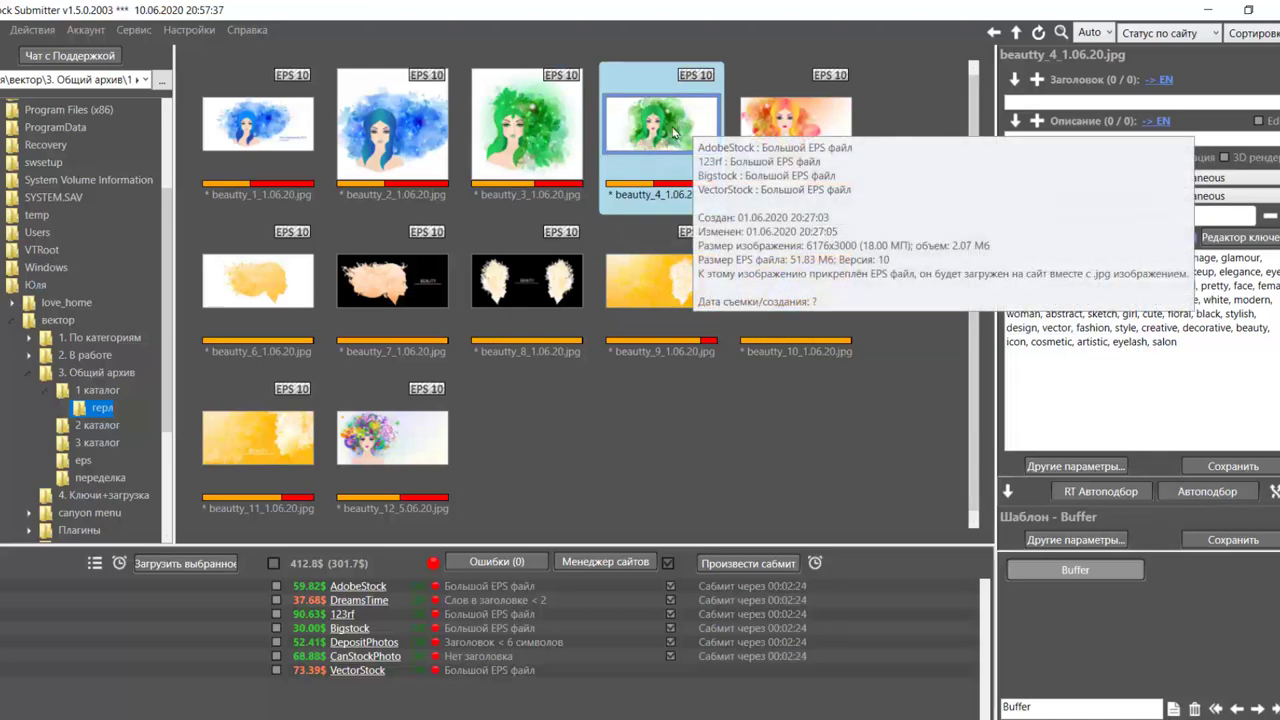
click(870, 103)
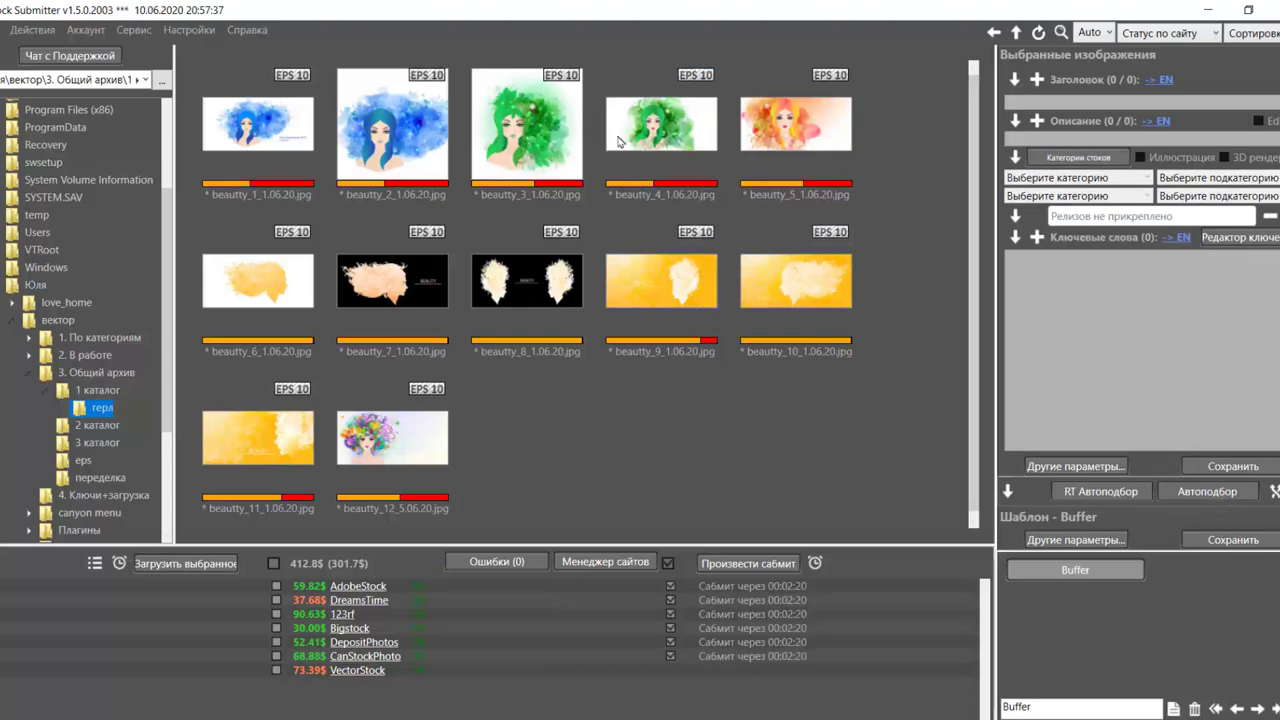
Recheck beautty_4, 9 and 12, clear the selection, and return to the ImStocker keyworder.
click(661, 140)
click(643, 281)
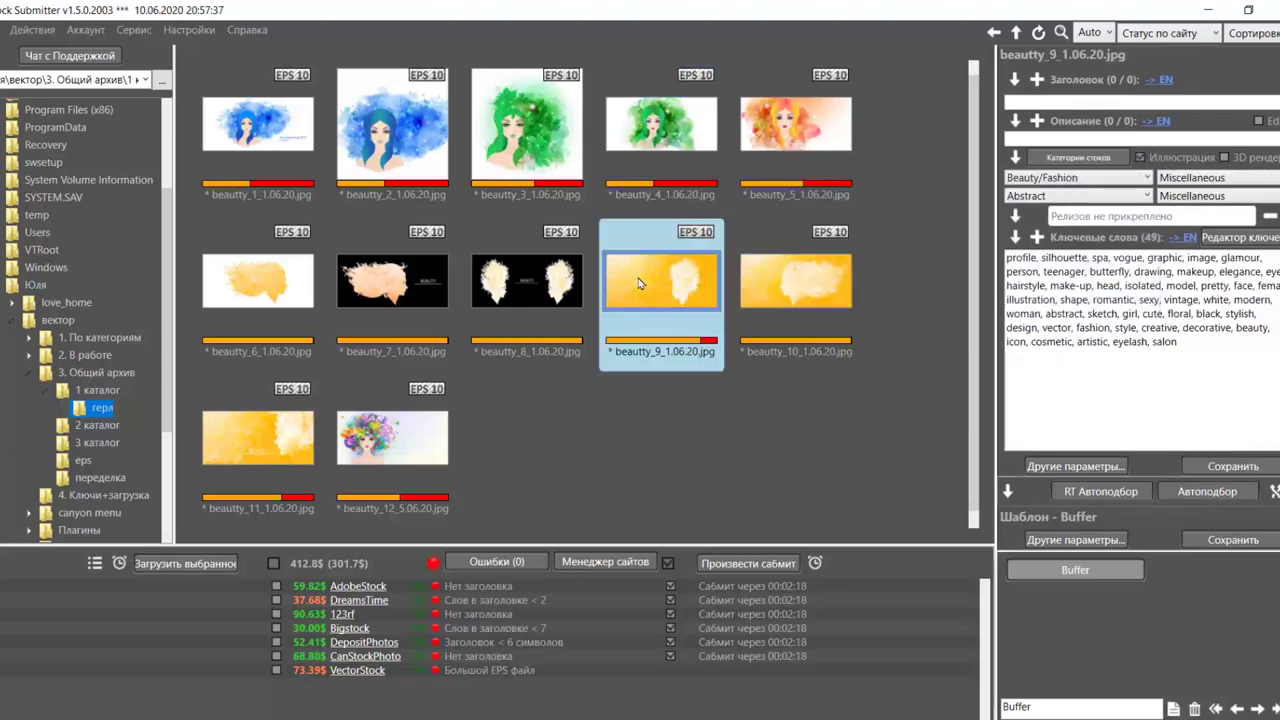
click(417, 430)
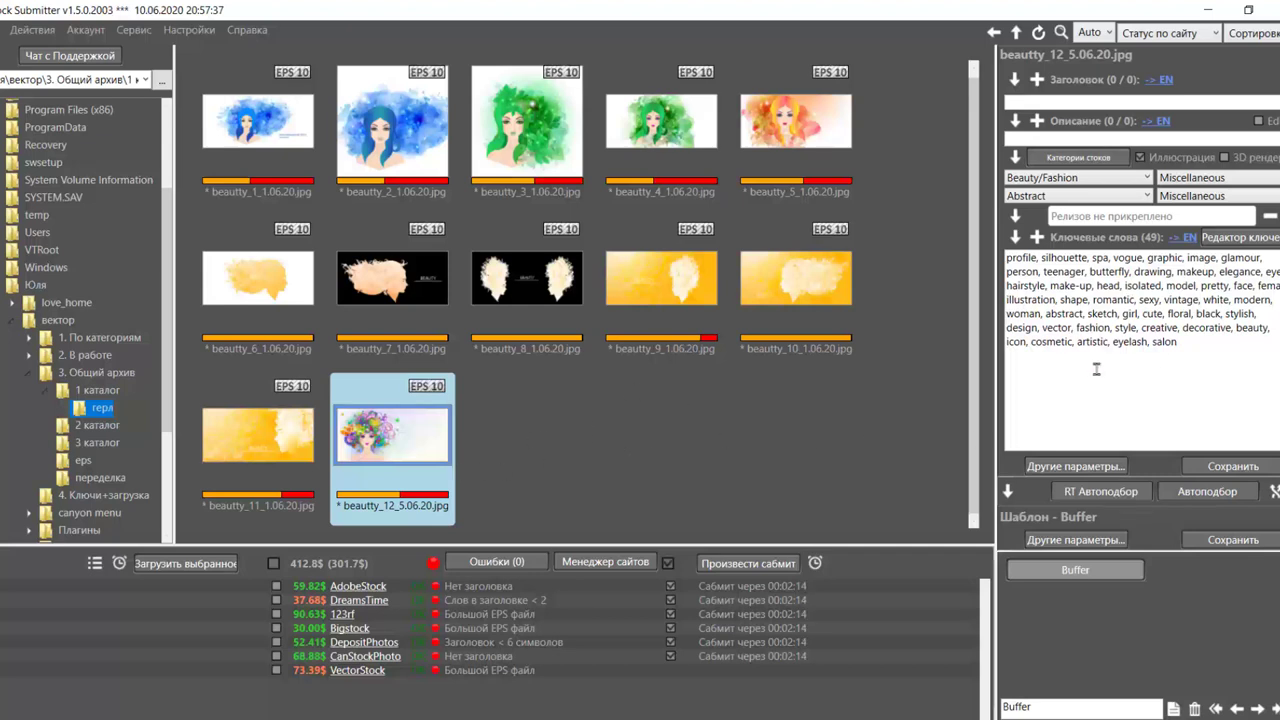
click(766, 416)
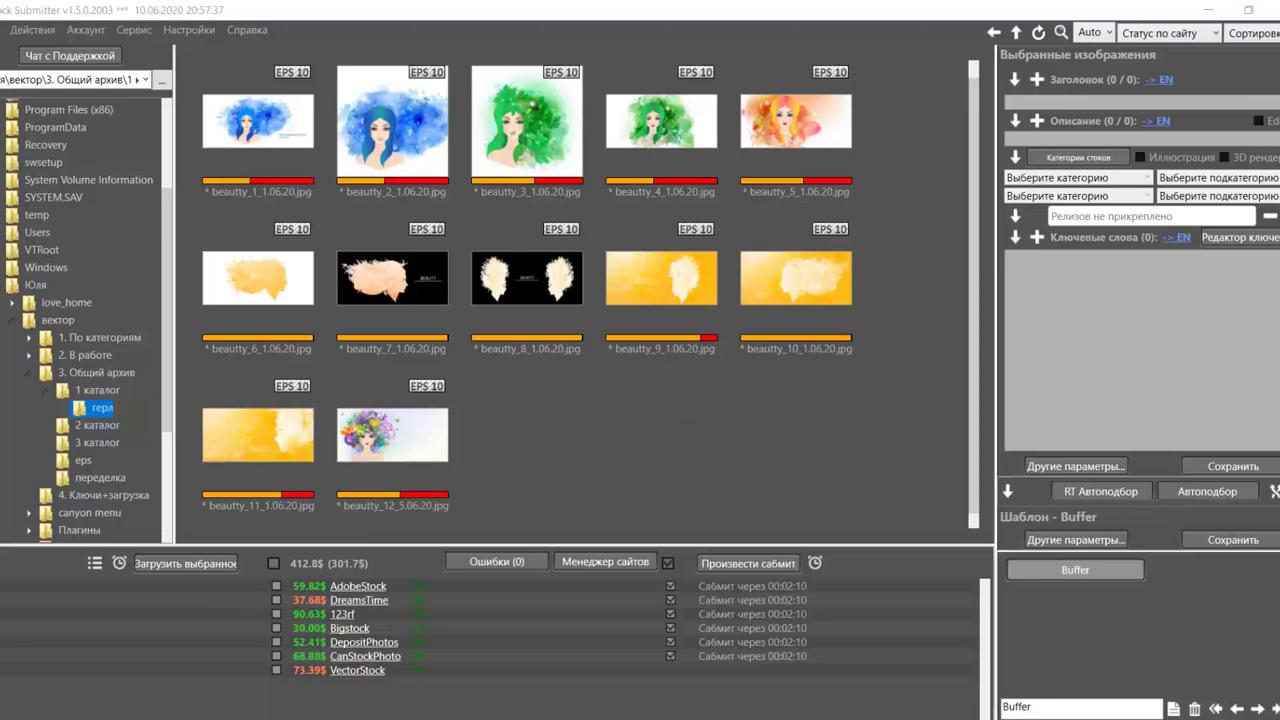
key(alt+Tab)
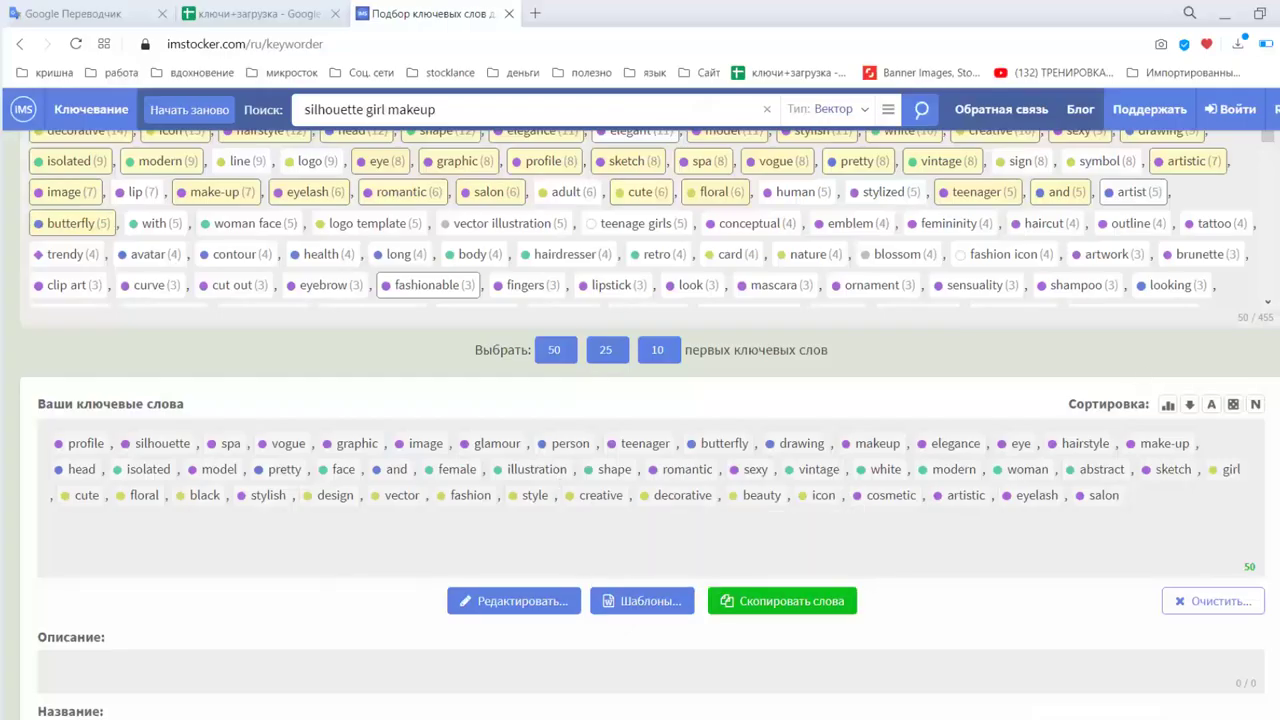
scroll(640, 220, up, 3)
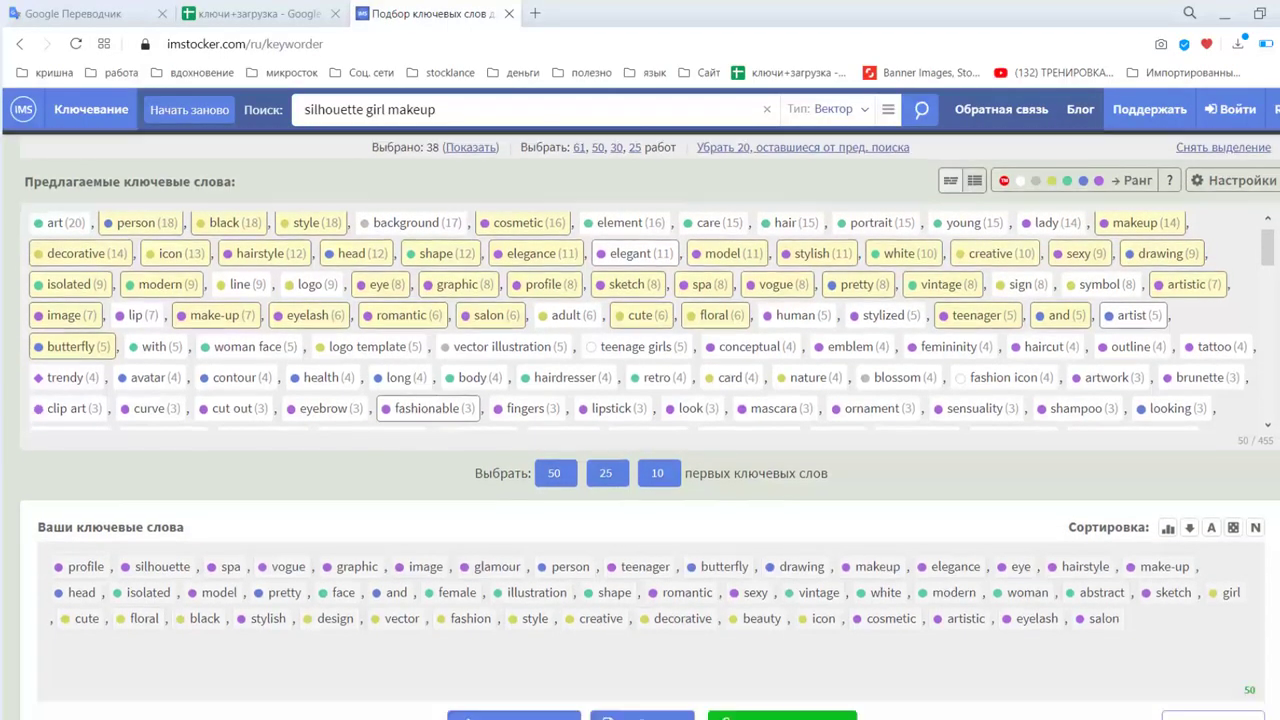
scroll(640, 220, down, 2)
scroll(640, 420, down, 1)
scroll(1236, 348, up, 3)
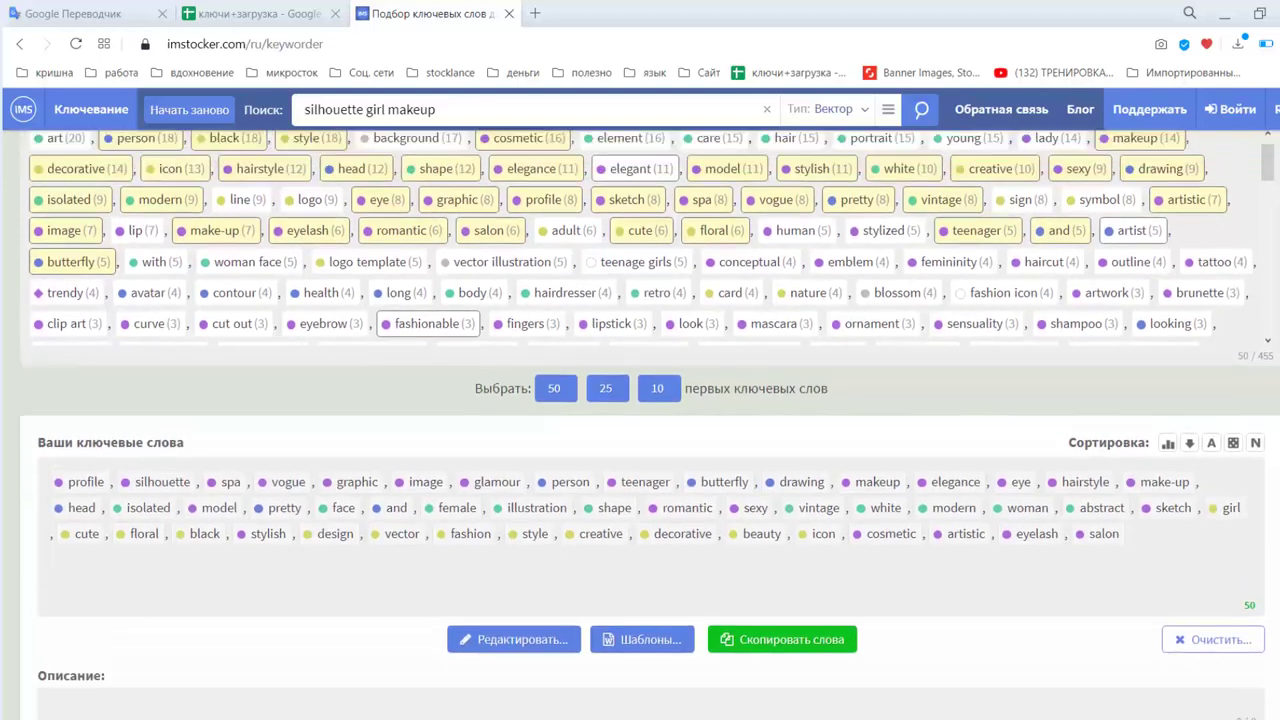
scroll(1236, 348, down, 1)
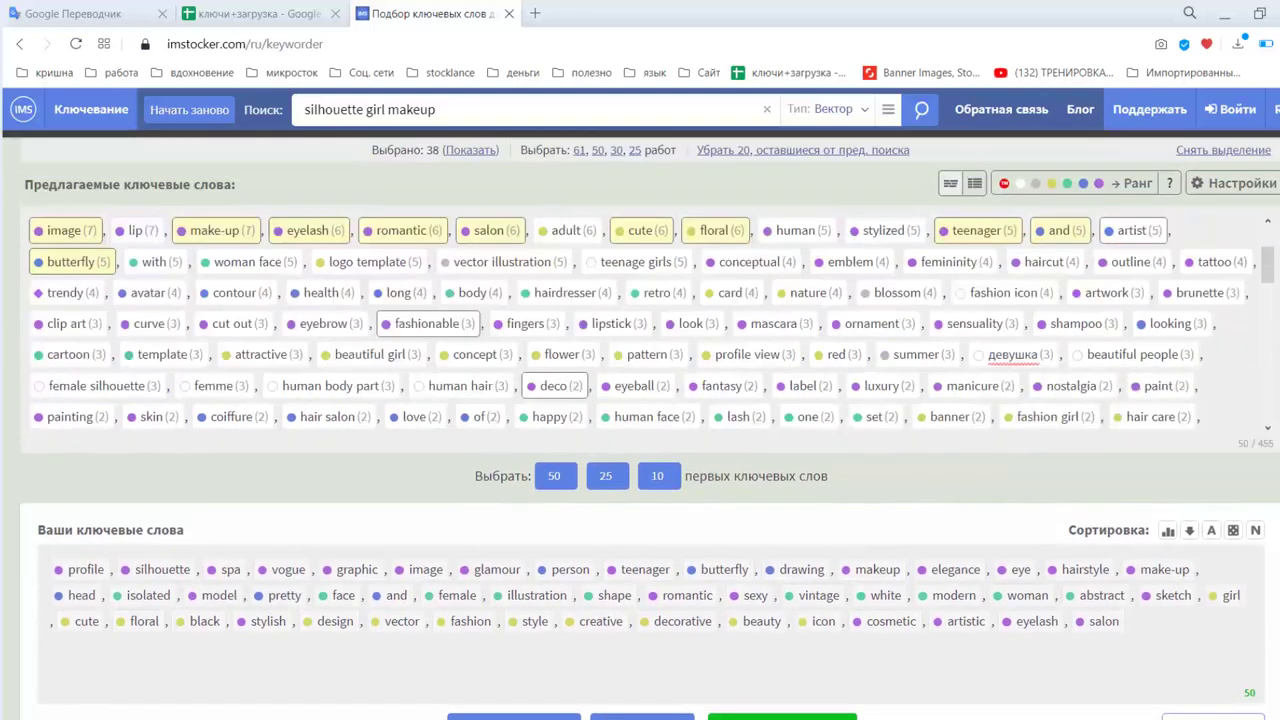
scroll(1250, 380, down, 1)
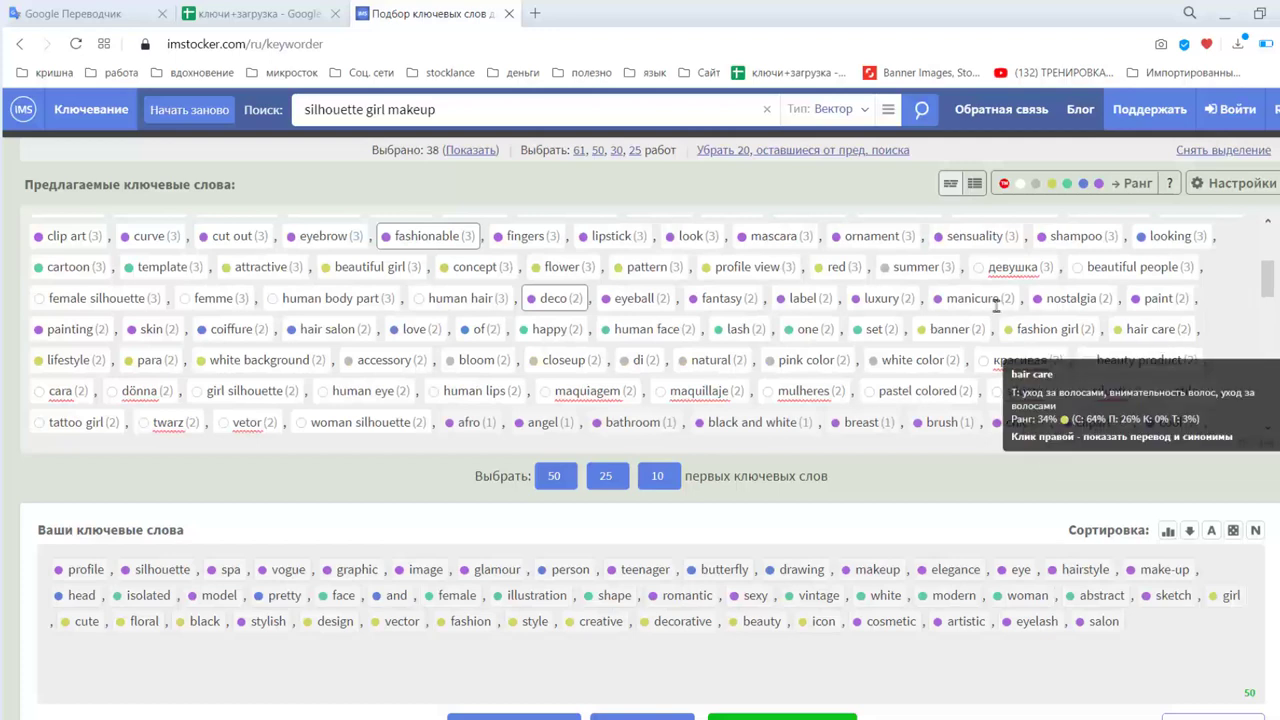
mouse_move(642, 279)
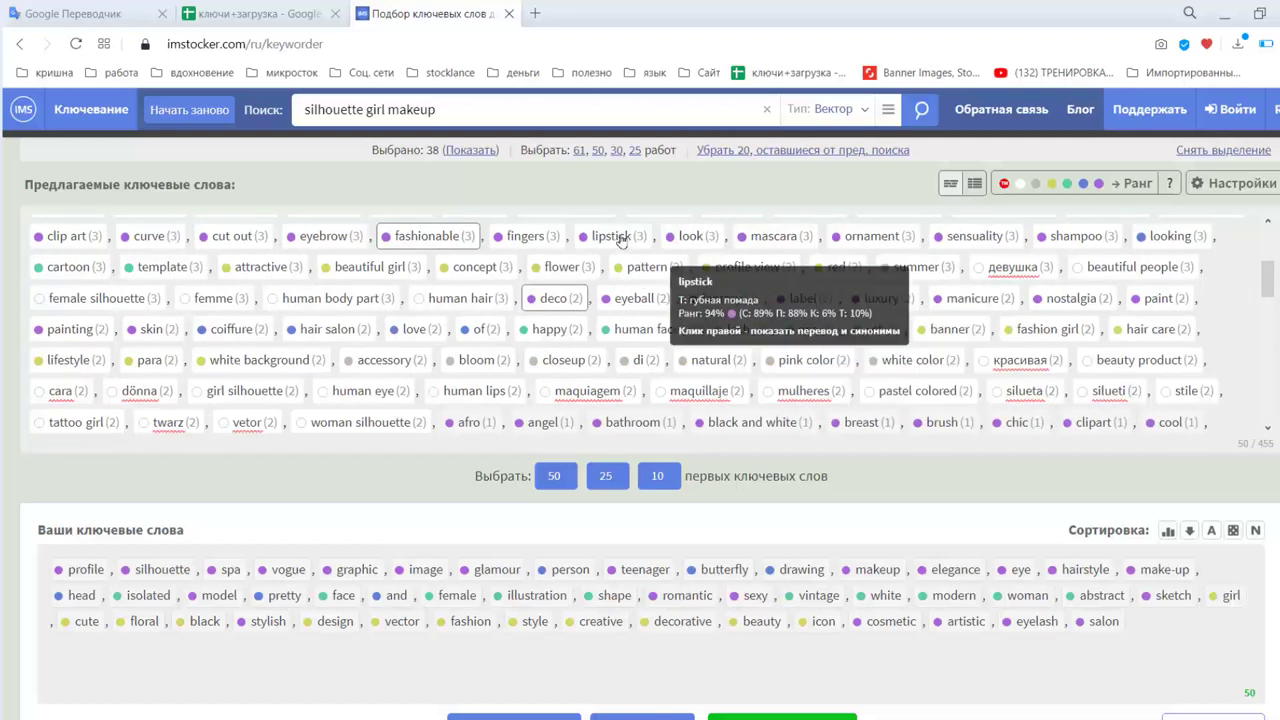
mouse_move(352, 264)
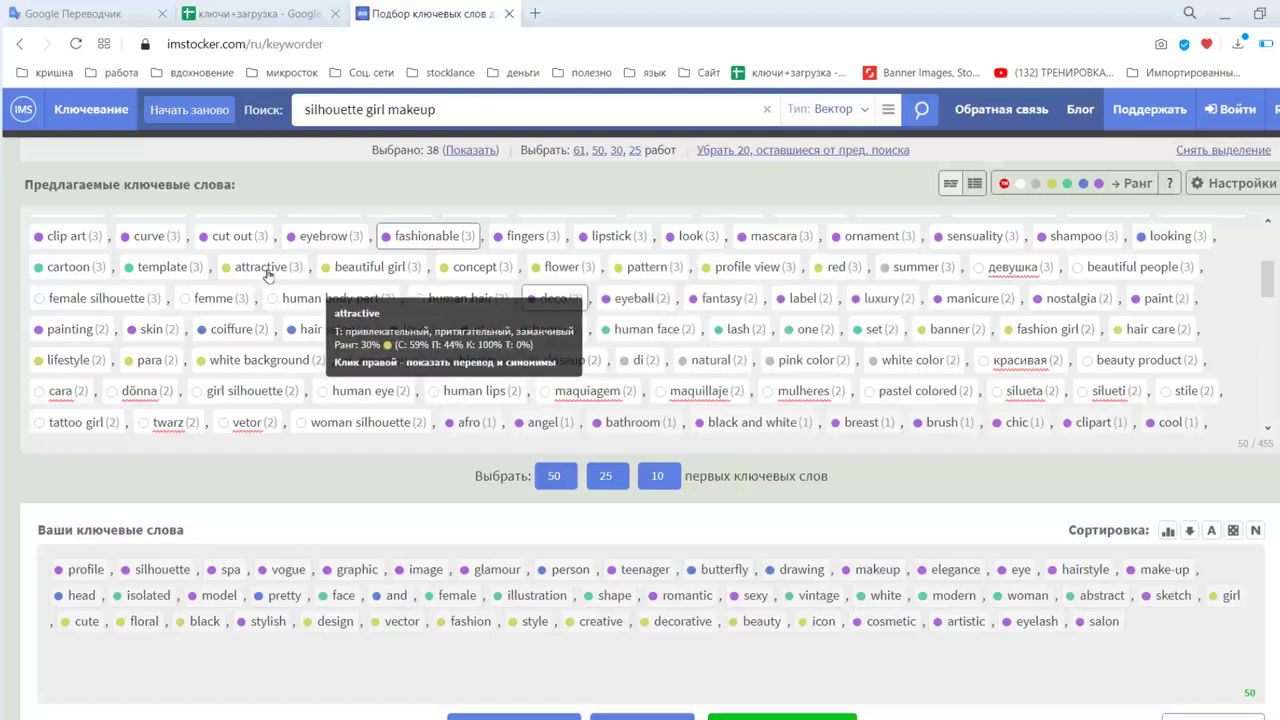
mouse_move(182, 274)
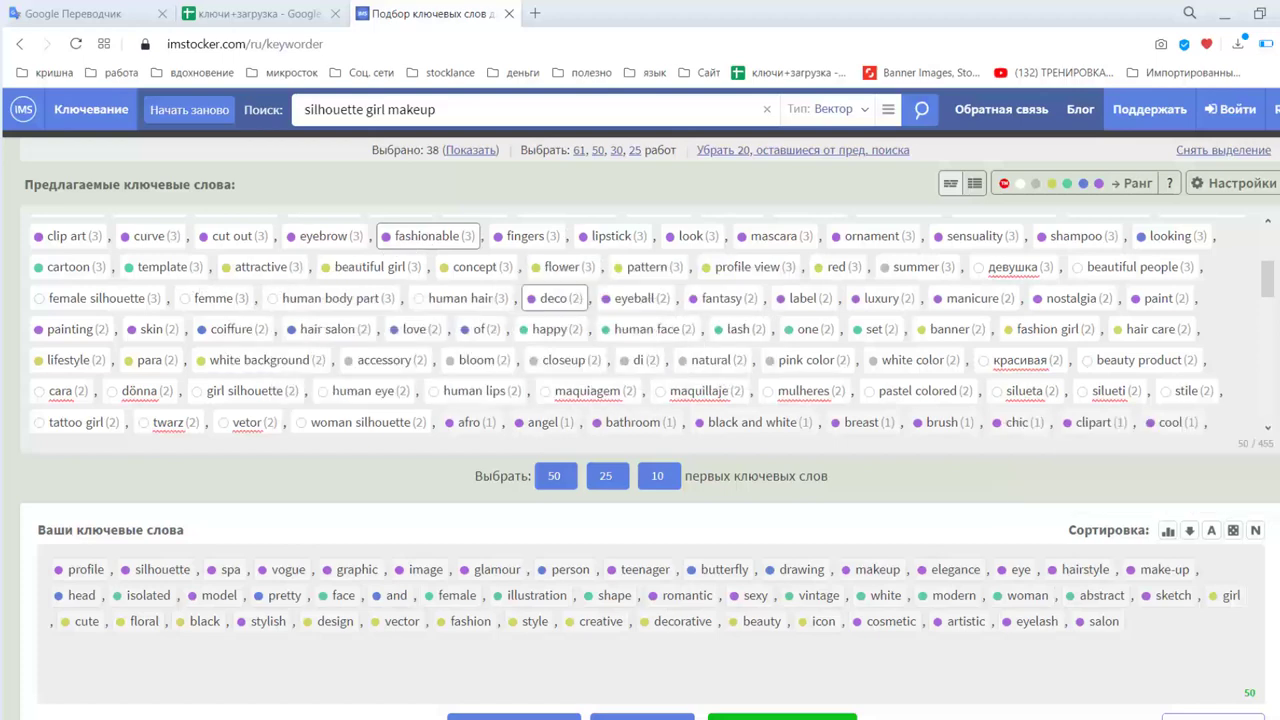
scroll(210, 285, up, 3)
scroll(640, 420, up, 1)
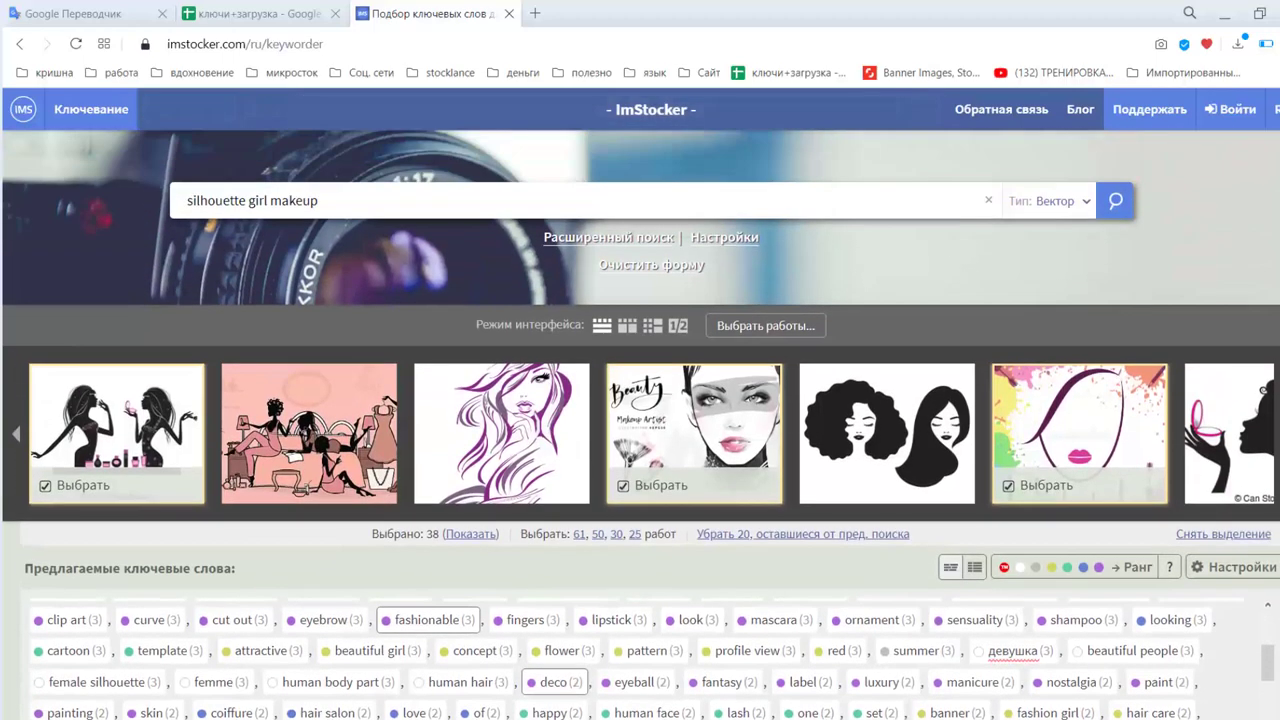